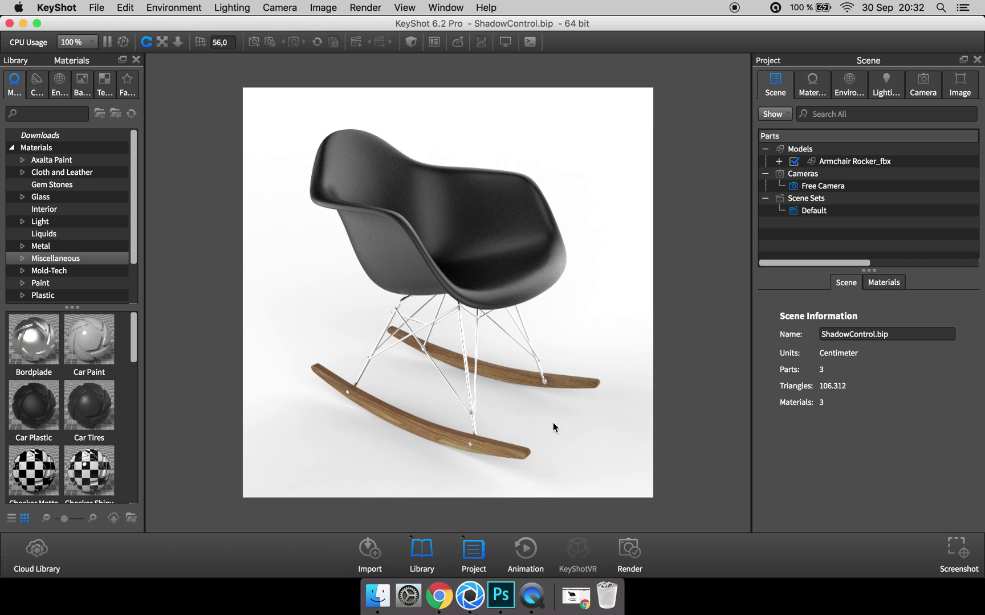
pyautogui.moveTo(554, 422); pyautogui.dragTo(512, 391)
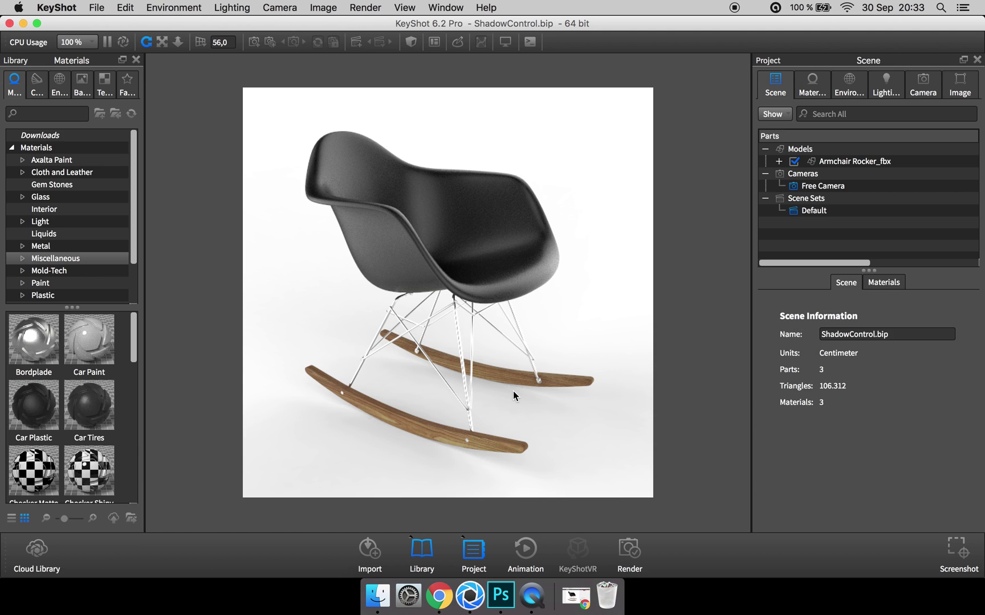
pyautogui.moveTo(513, 391); pyautogui.dragTo(494, 399)
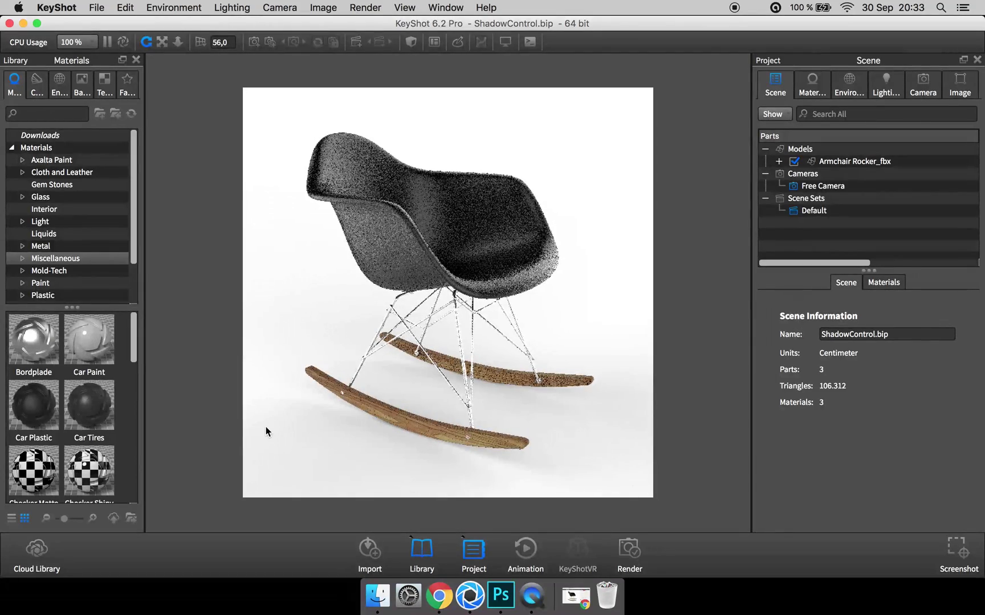
pyautogui.moveTo(266, 428); pyautogui.dragTo(314, 323)
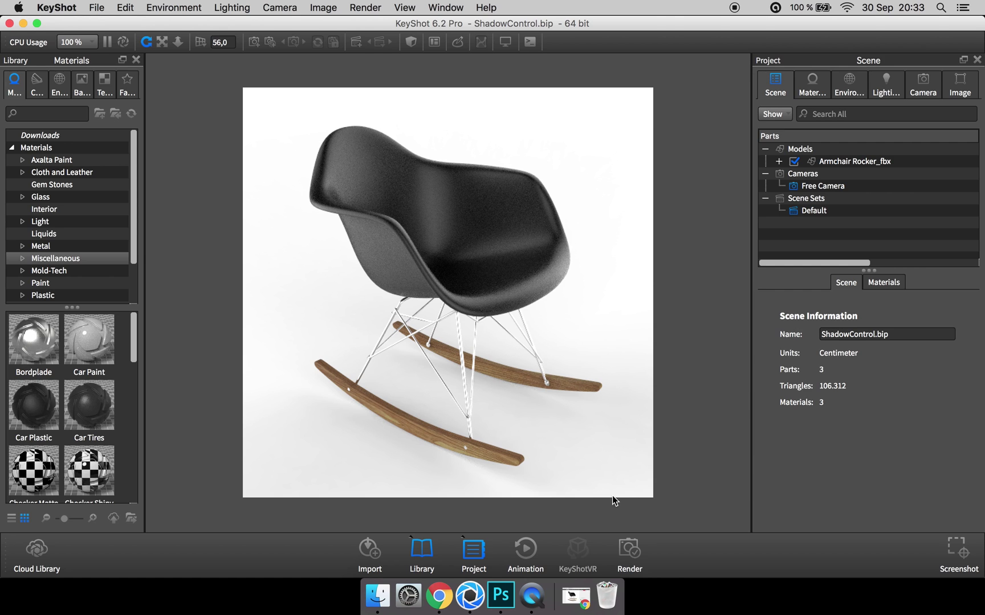
pyautogui.moveTo(629, 487); pyautogui.dragTo(513, 444)
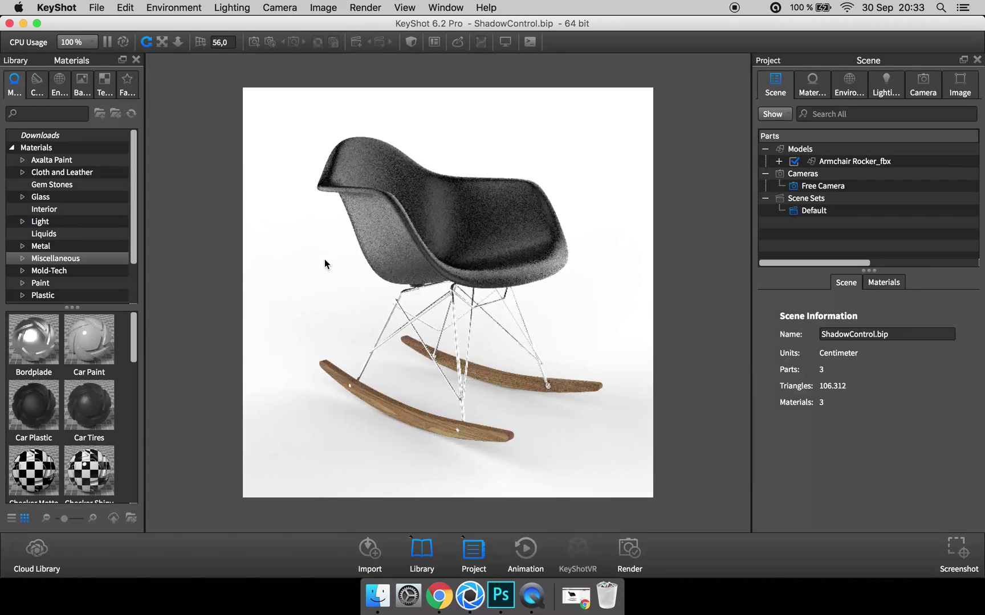
# Switch to Chrome to check the Armchair Rocker page and its address on dimensiva.com, and return to KeyShot.
pyautogui.click(439, 595)
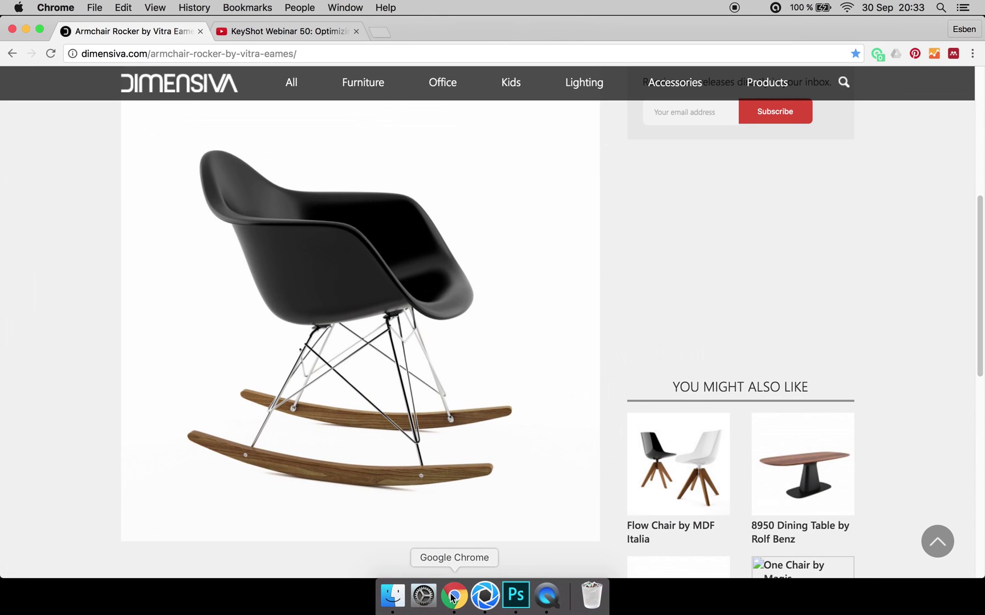
pyautogui.click(141, 53)
pyautogui.click(87, 53)
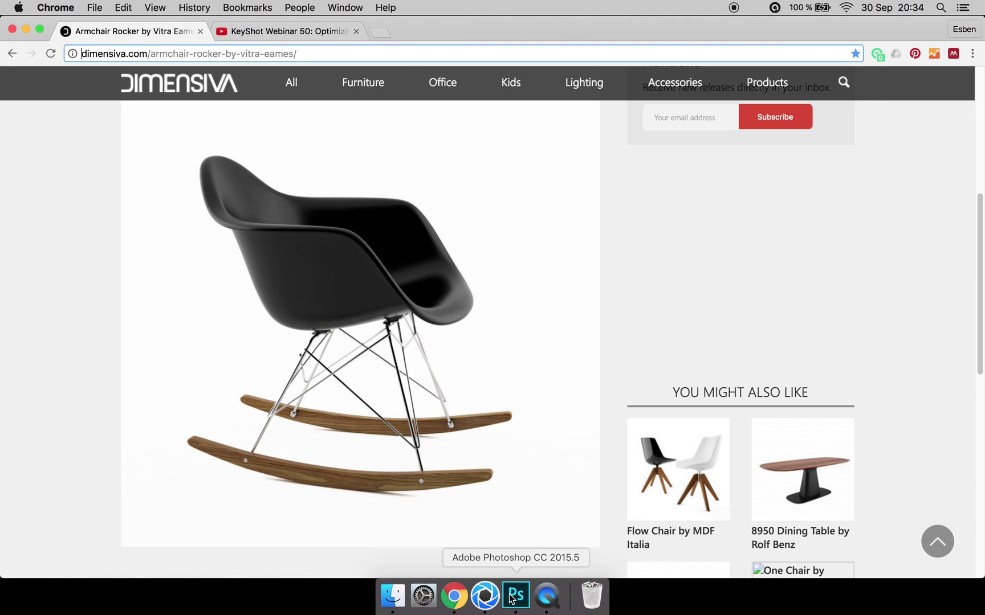
pyautogui.click(485, 596)
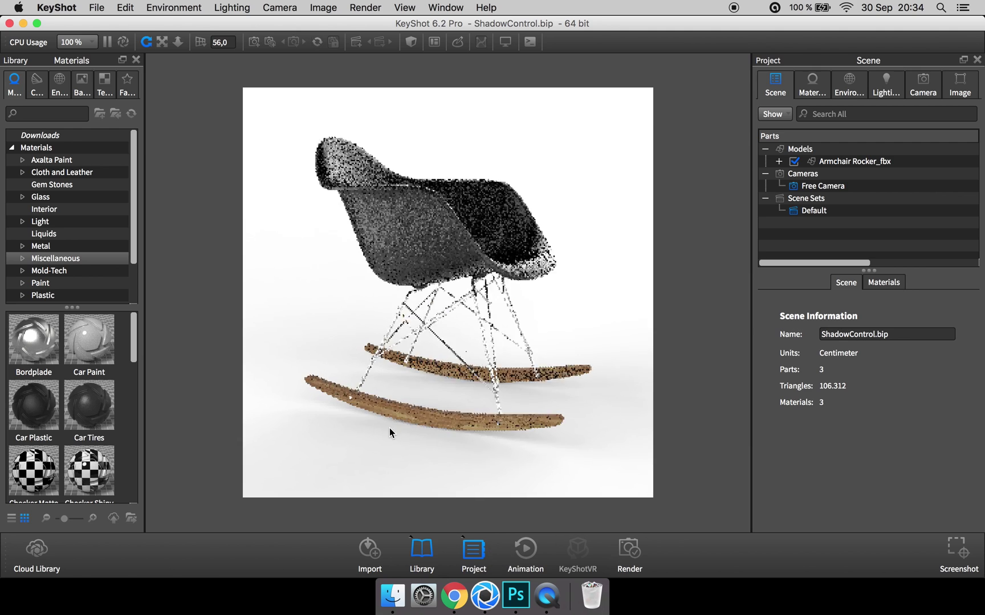
# Try a muted pink as the environment's background colour and confirm the colour as white.
pyautogui.click(850, 85)
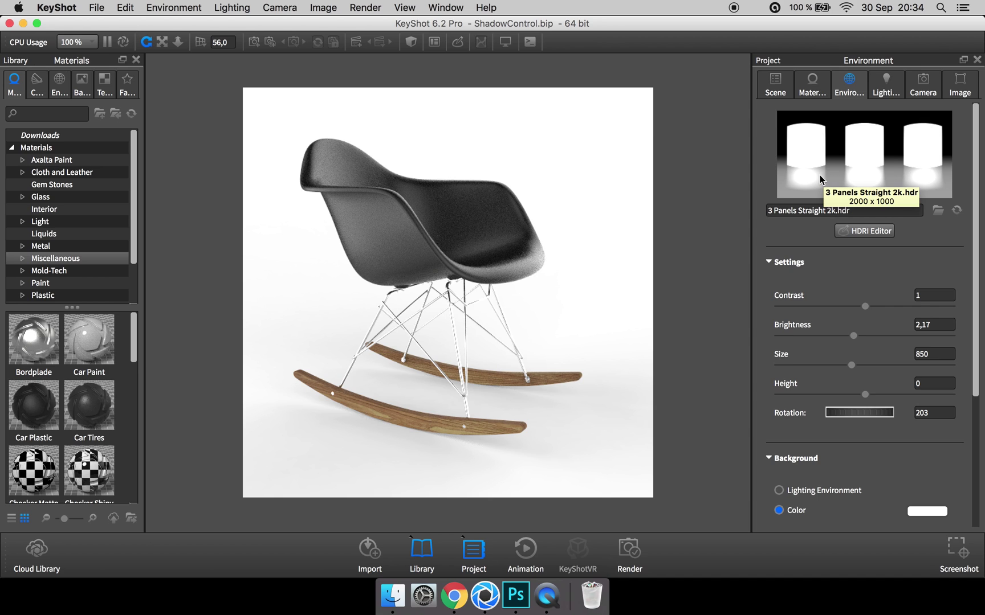
pyautogui.scroll(-5, 857, 246)
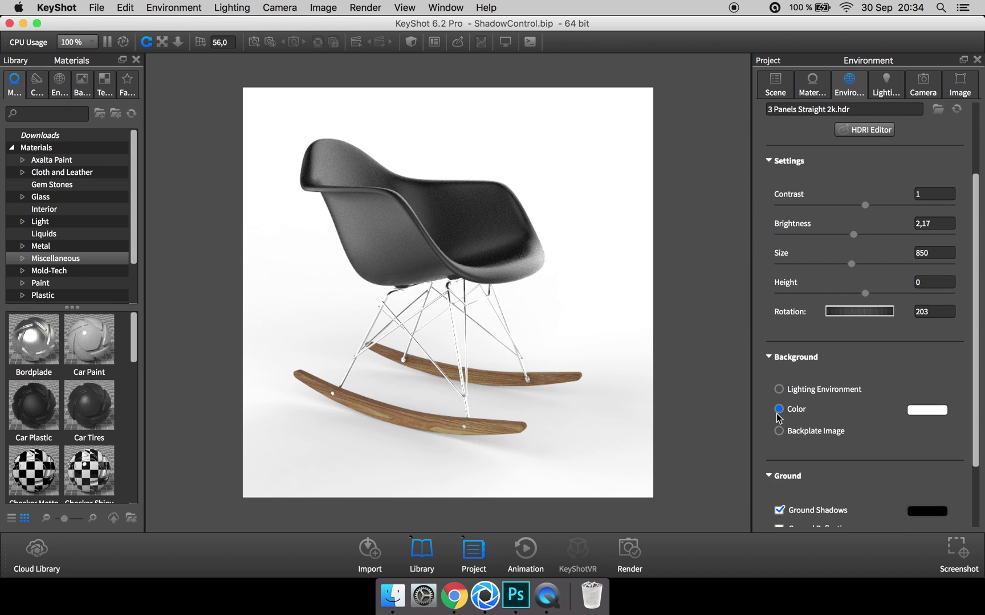
pyautogui.click(927, 411)
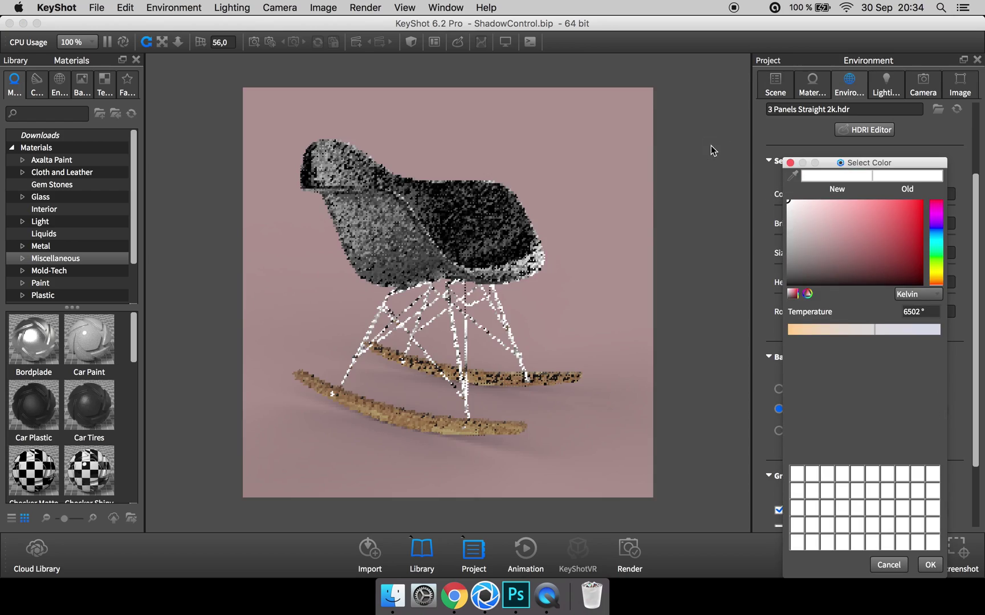
pyautogui.click(930, 565)
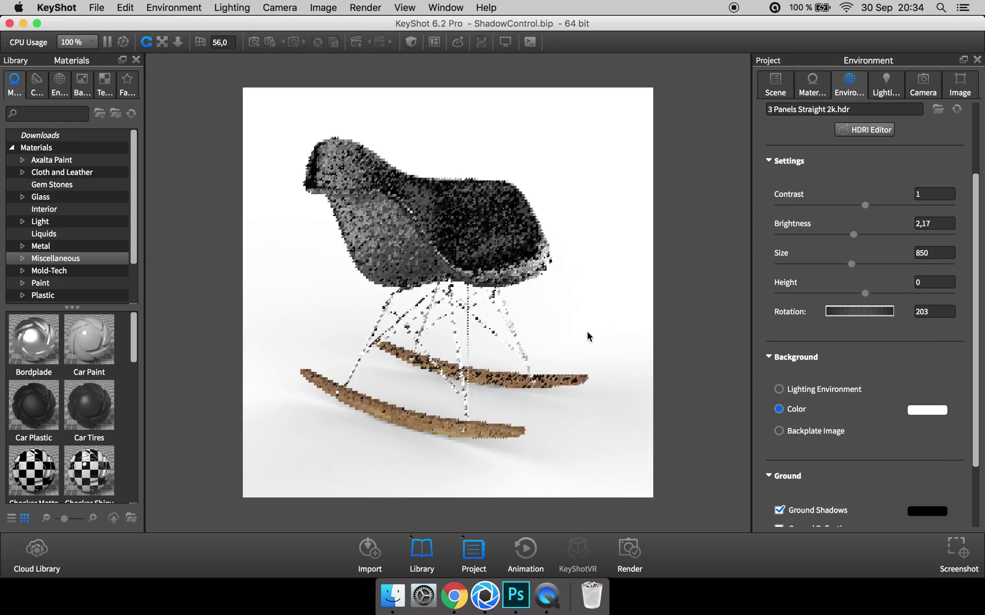
# Save a screenshot of the chair on its white background to the Desktop as a PNG named 1.
pyautogui.moveTo(587, 336); pyautogui.dragTo(620, 337)
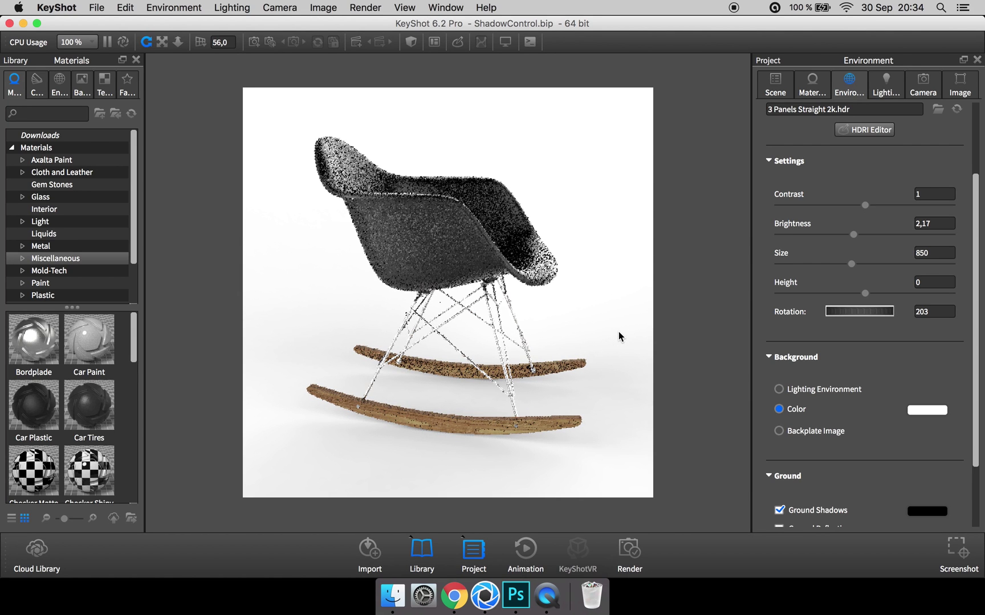
pyautogui.scroll(2, 608, 332)
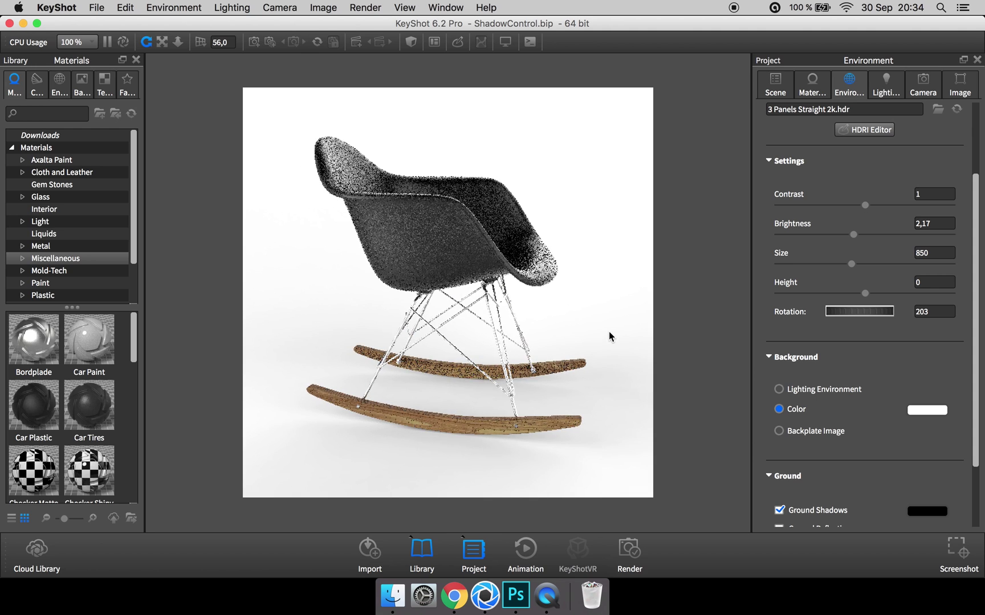
pyautogui.scroll(-2, 609, 331)
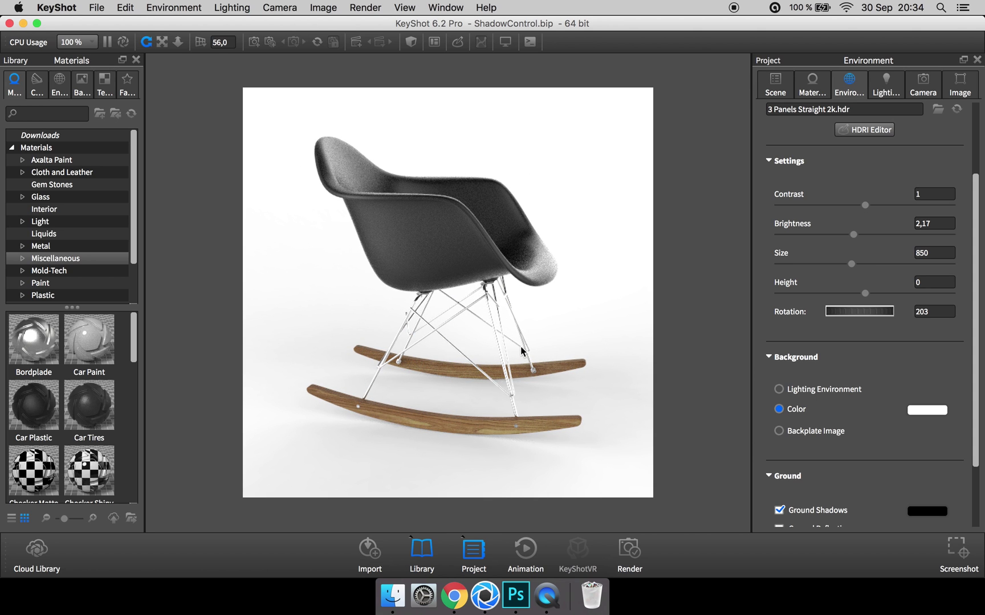
pyautogui.click(949, 545)
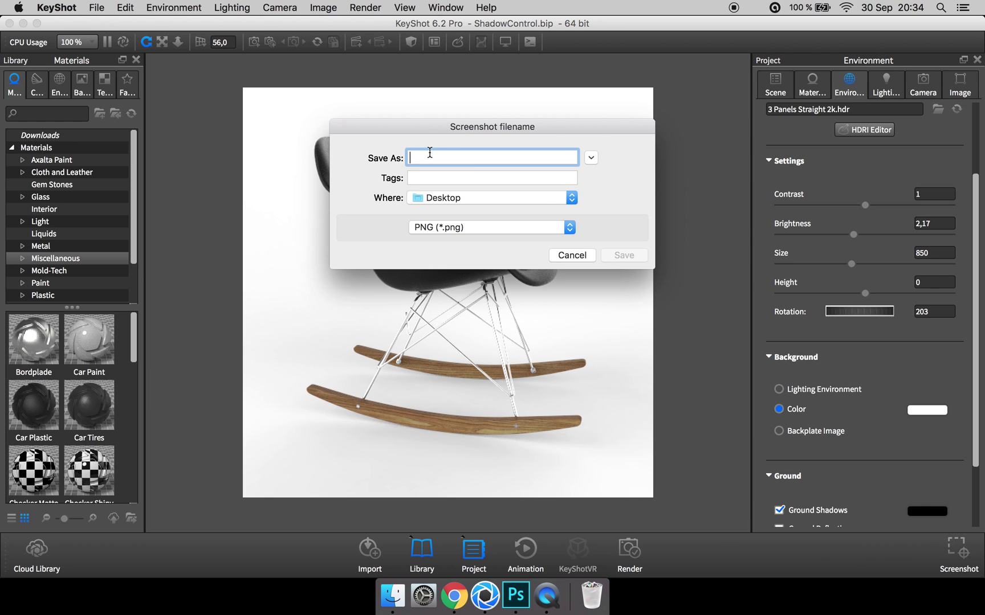
pyautogui.write('1')
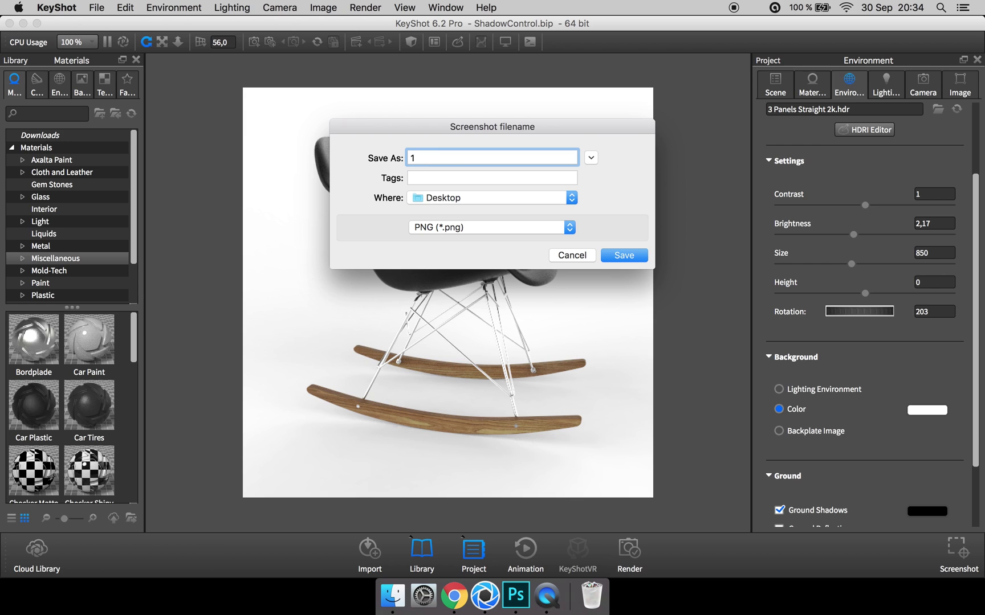
pyautogui.click(623, 256)
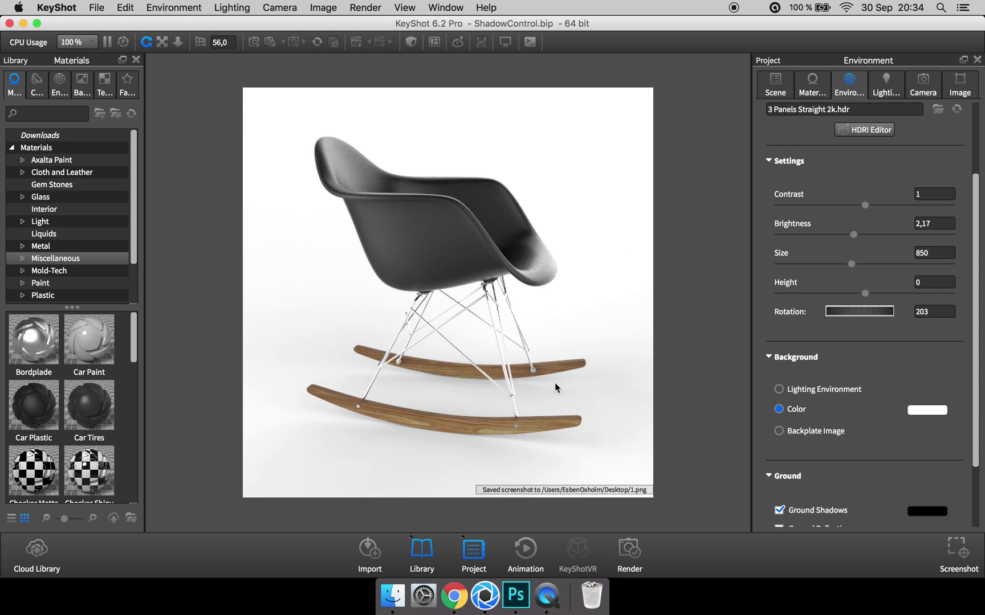
# Switch to Photoshop and open the image 1.png from the Desktop.
pyautogui.click(516, 606)
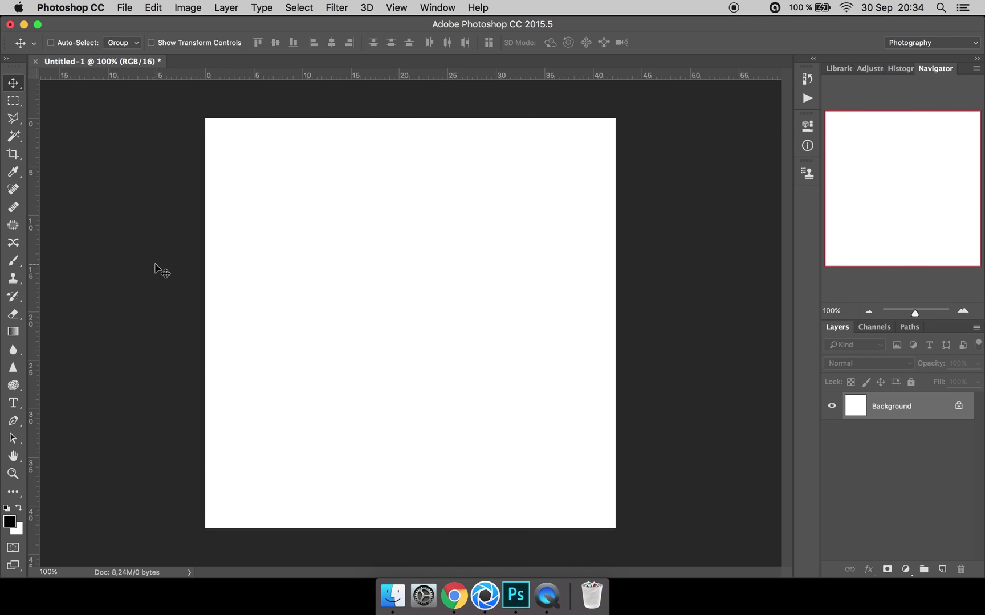
pyautogui.press('super')
pyautogui.press('super+o')
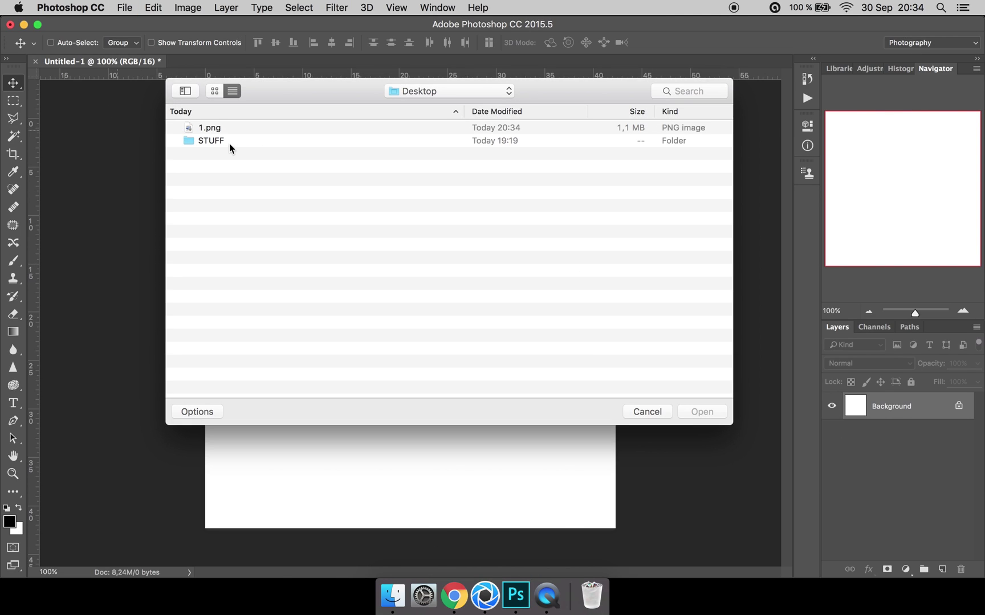
pyautogui.click(694, 411)
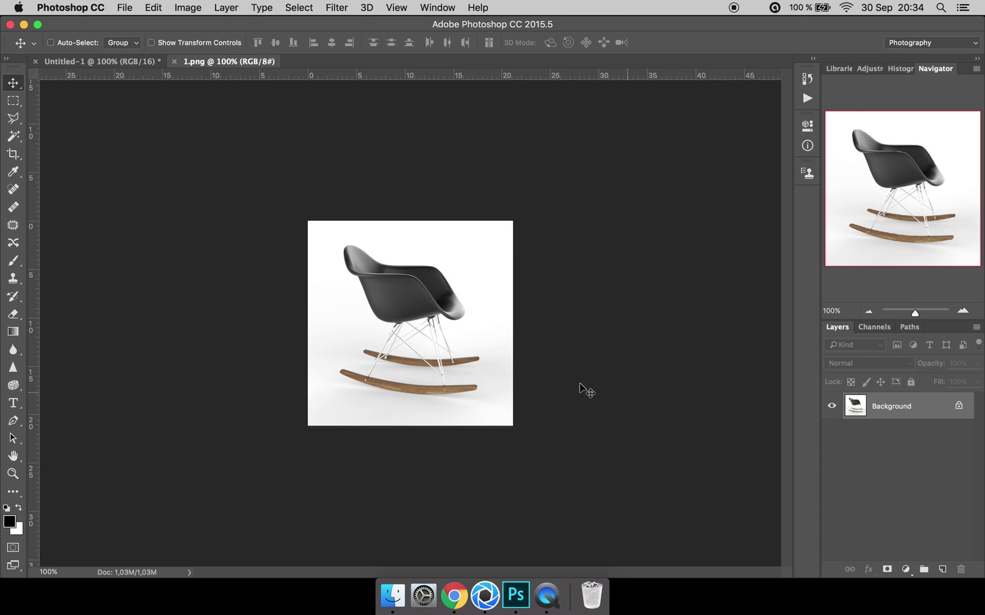
# Copy the whole 1.png image and paste it into the Untitled-1 document as a new layer.
pyautogui.press('super+a')
pyautogui.press('super+c')
pyautogui.click(135, 67)
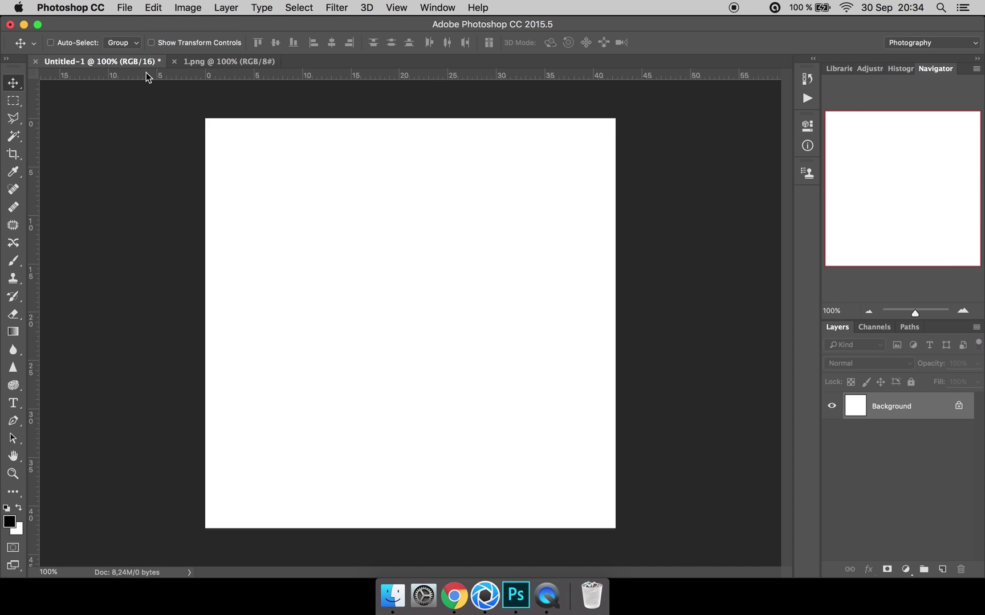
pyautogui.press('super+v')
# Place the pasted chair image and its duplicates in a two-by-two grid that fills the canvas.
pyautogui.moveTo(389, 339); pyautogui.dragTo(493, 379)
pyautogui.keyDown('shift'); pyautogui.click(880, 436); pyautogui.keyUp('shift')
pyautogui.press('super+z')
pyautogui.keyDown('alt'); pyautogui.moveTo(499, 263); pyautogui.dragTo(500, 450); pyautogui.keyUp('alt')
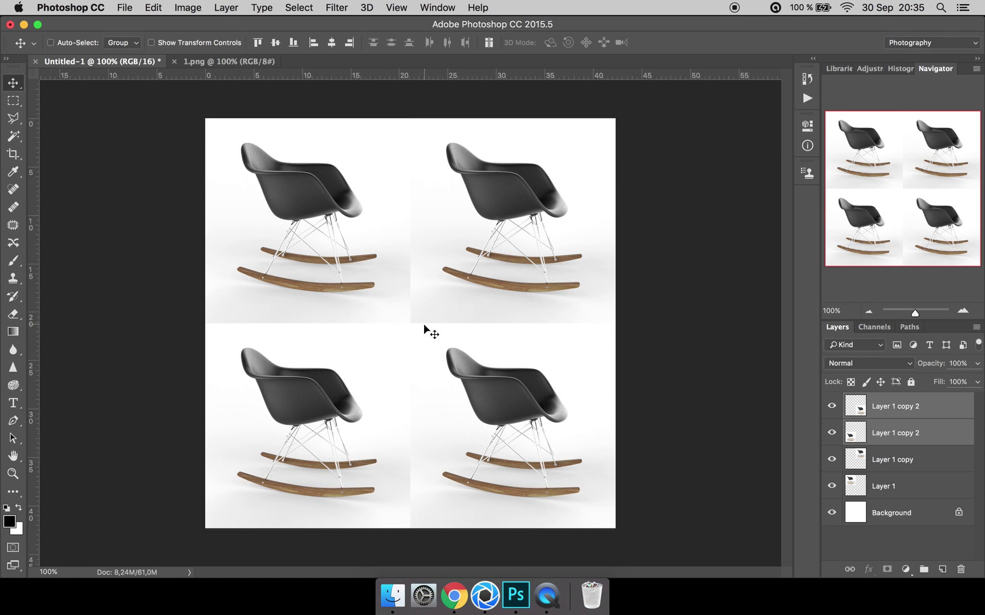
# Add a layer mask to Layer 1 copy and brush black along the image's edges to fade its grey background.
pyautogui.click(870, 418)
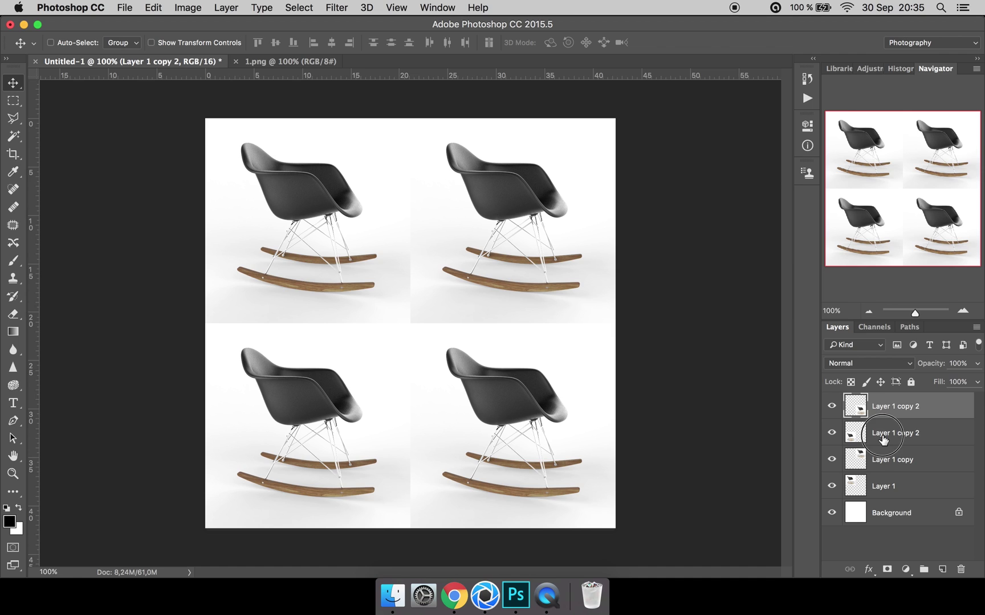
pyautogui.click(883, 440)
pyautogui.click(885, 462)
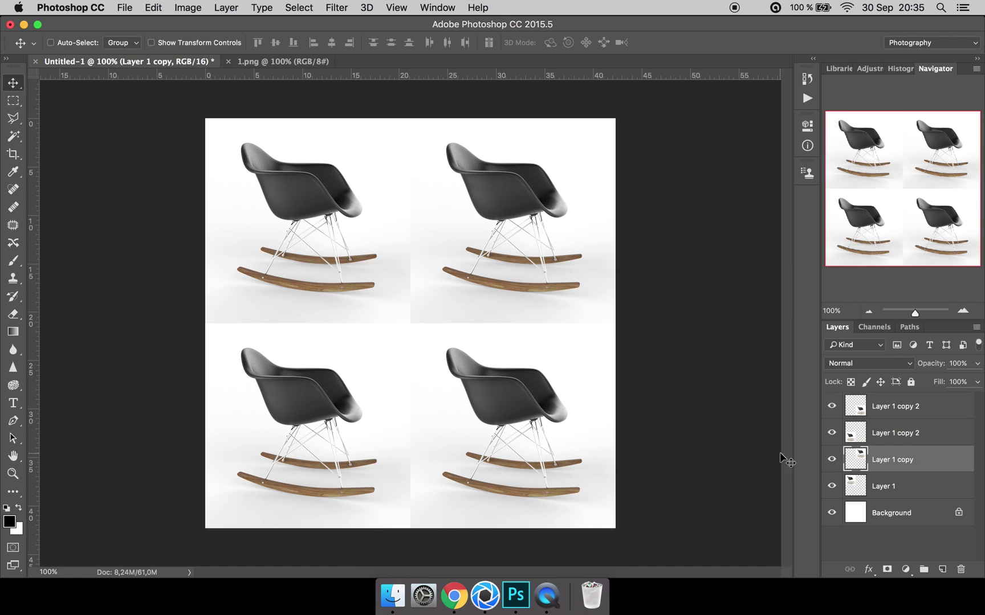
pyautogui.click(887, 570)
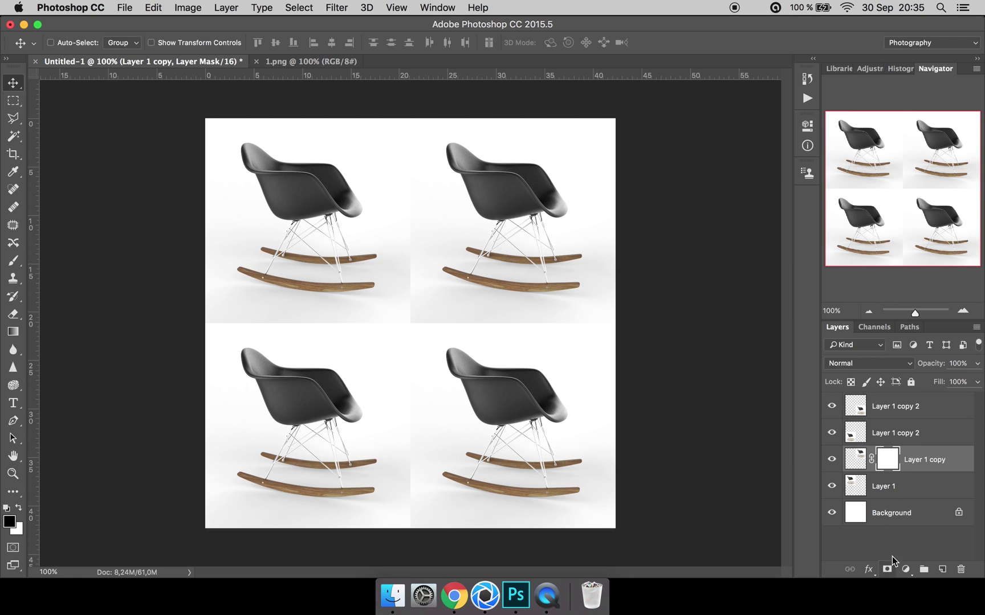
pyautogui.press('b')
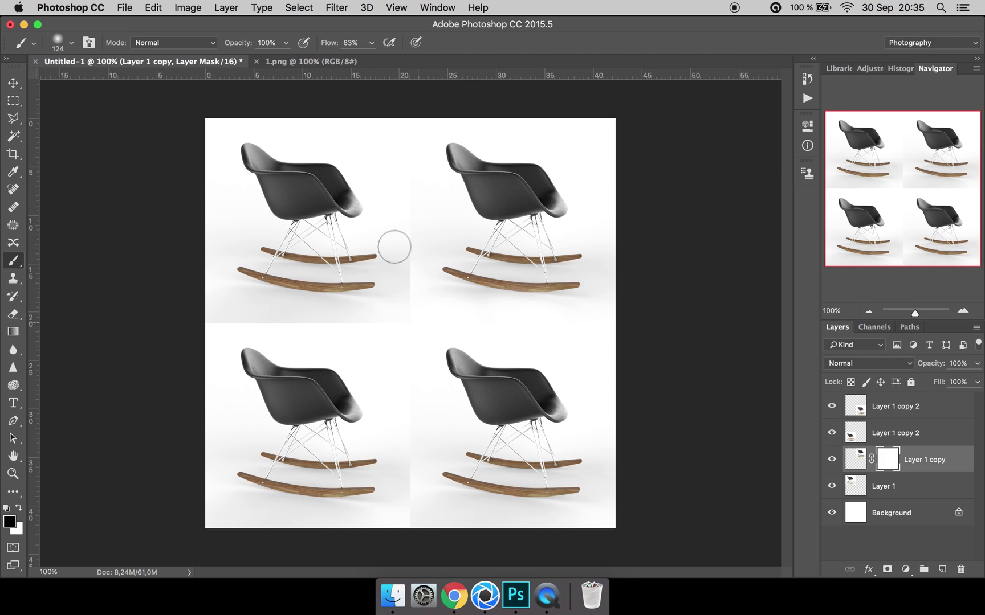
pyautogui.moveTo(418, 114)
pyautogui.mouseDown()
pyautogui.moveTo(419, 343)
pyautogui.moveTo(618, 322)
pyautogui.mouseUp()
# Add a layer mask to Layer 1 and brush black around its chair to fade the grey background edges.
pyautogui.click(859, 485)
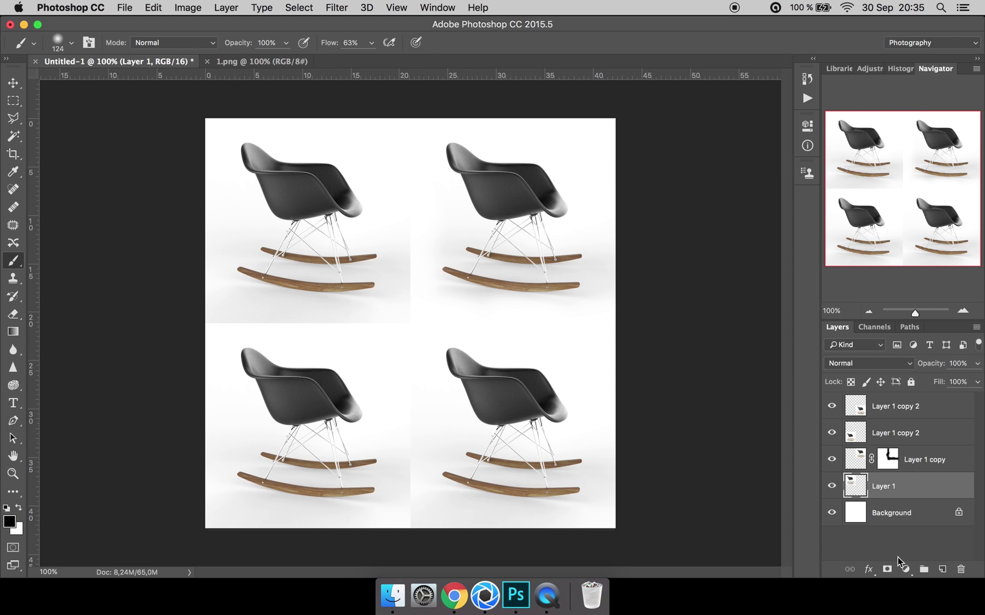
pyautogui.click(887, 569)
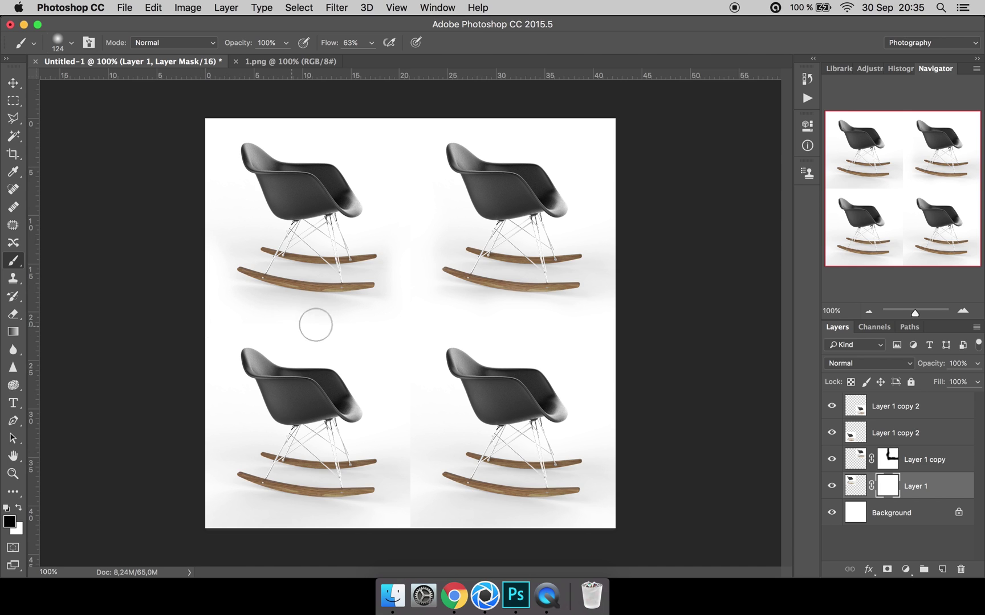
pyautogui.moveTo(403, 293); pyautogui.dragTo(405, 246)
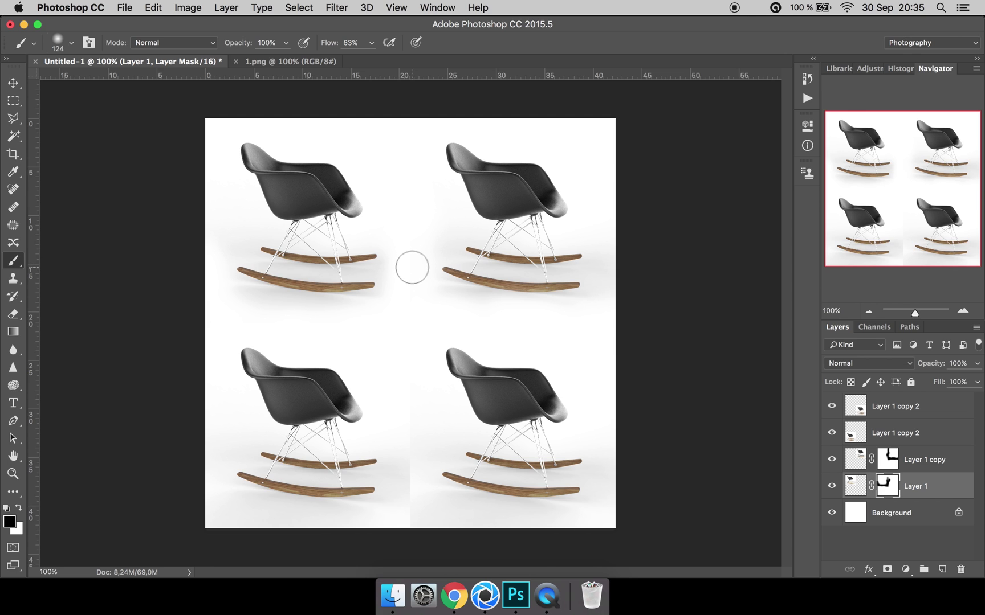
# Switch back to KeyShot and add a Ground Plane to the chair scene.
pyautogui.click(497, 602)
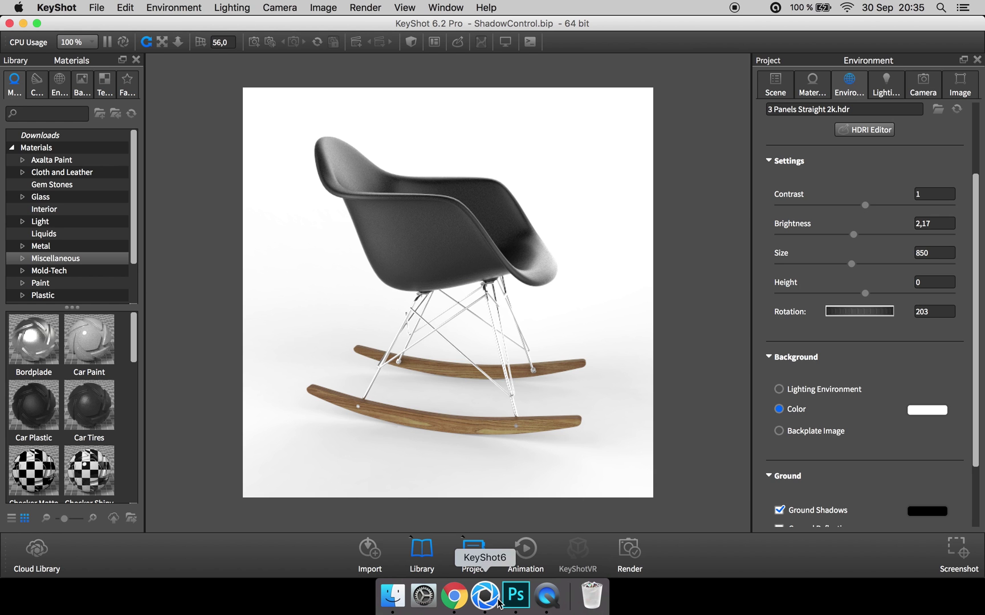
pyautogui.moveTo(589, 452); pyautogui.dragTo(504, 458)
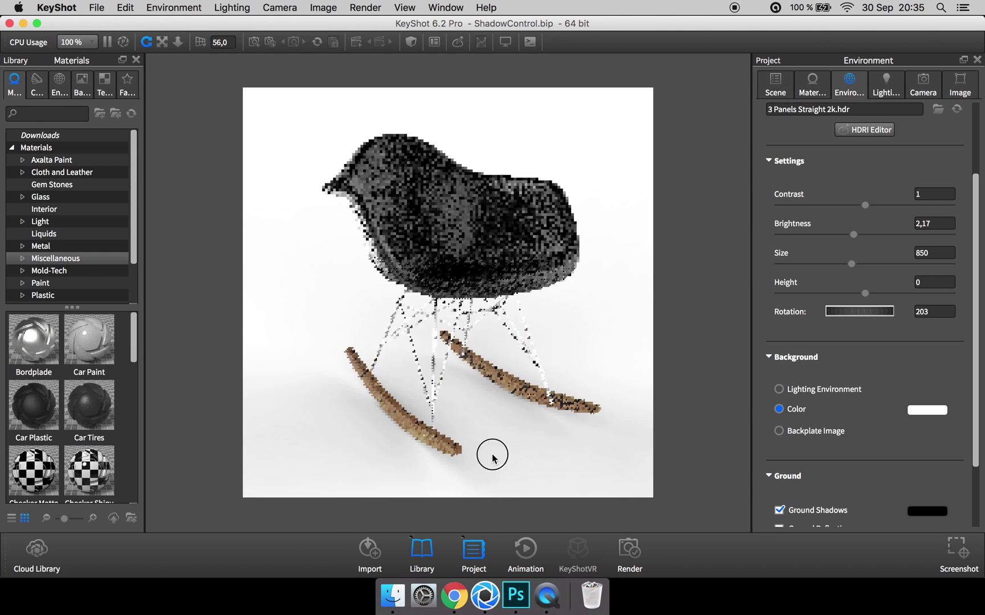
pyautogui.click(126, 8)
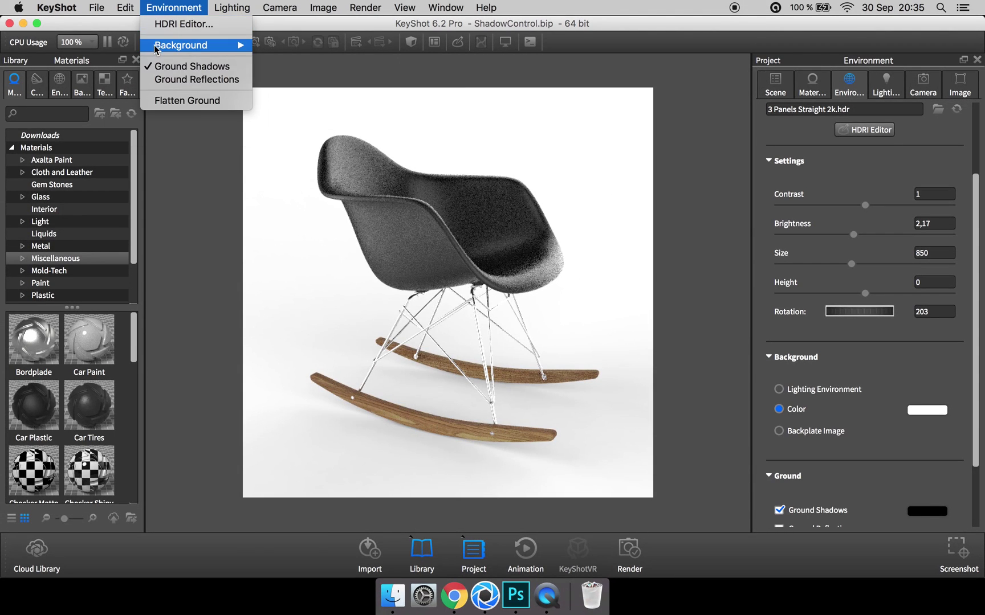
pyautogui.moveTo(126, 9)
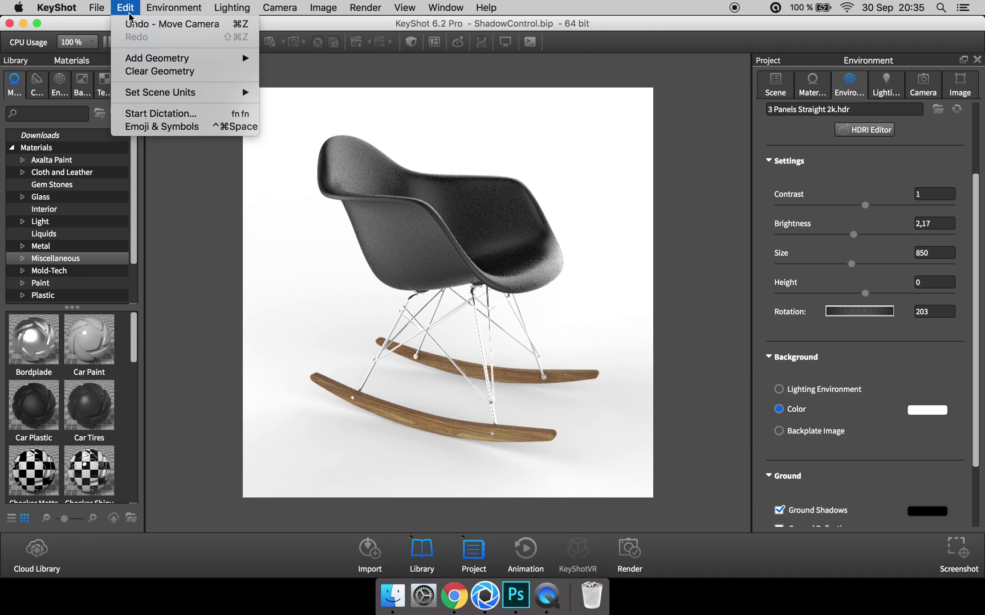
pyautogui.moveTo(152, 64)
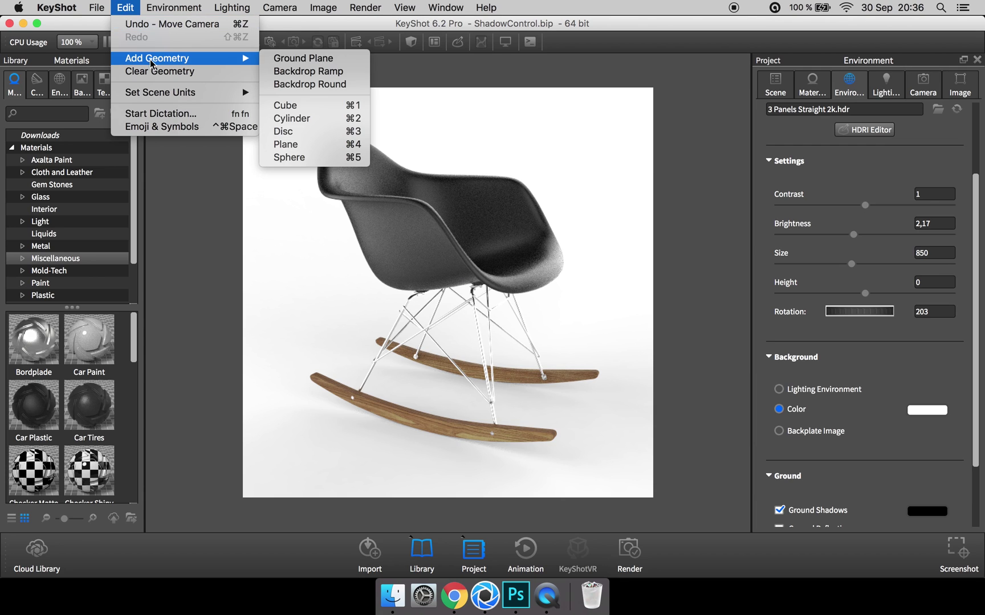
pyautogui.click(345, 58)
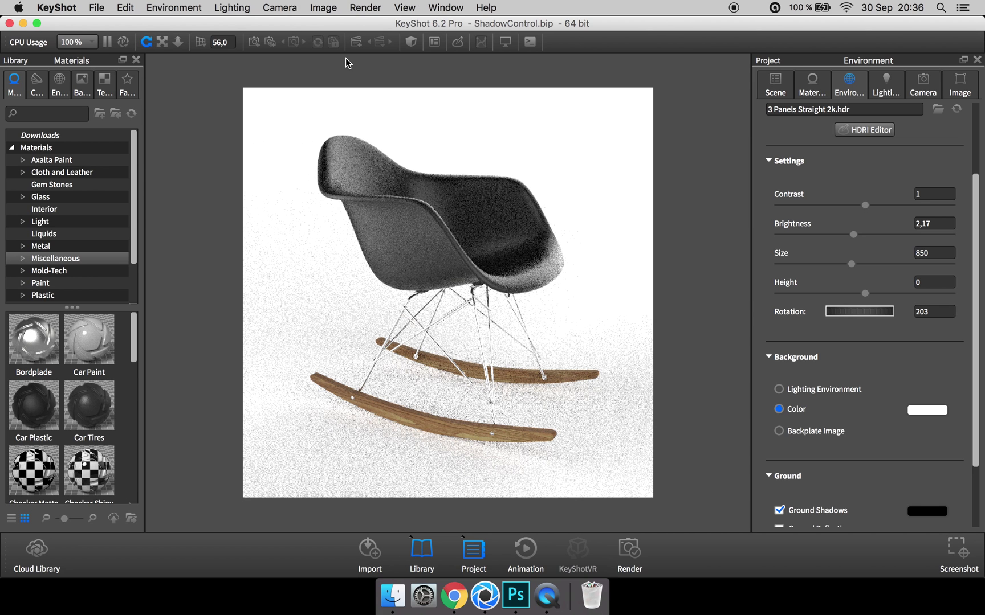
# Open the ground plane's material for editing and assign an Occlusion texture to its Opacity channel.
pyautogui.doubleClick(590, 432)
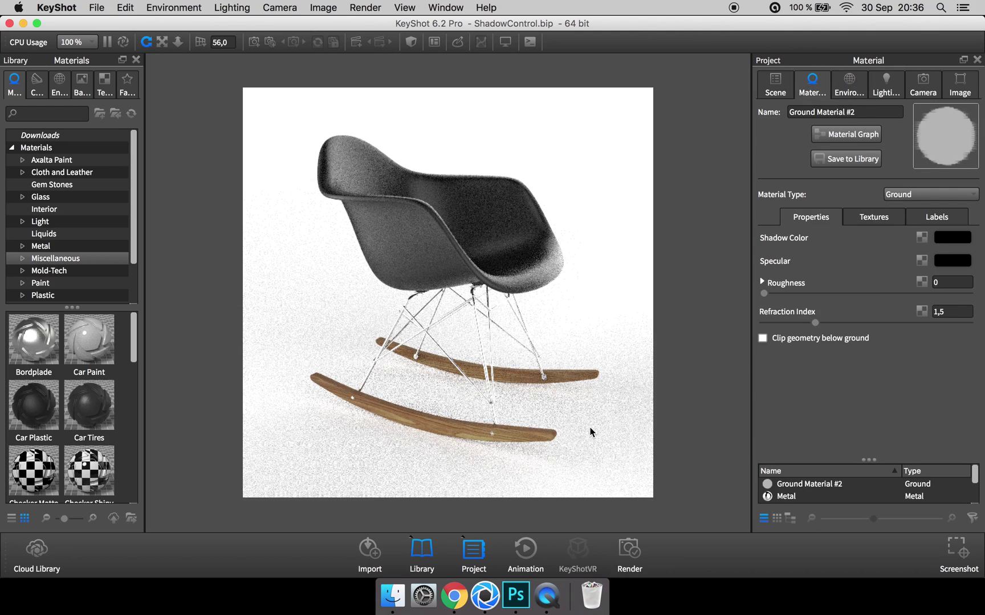
pyautogui.moveTo(590, 432); pyautogui.dragTo(567, 412, button='middle')
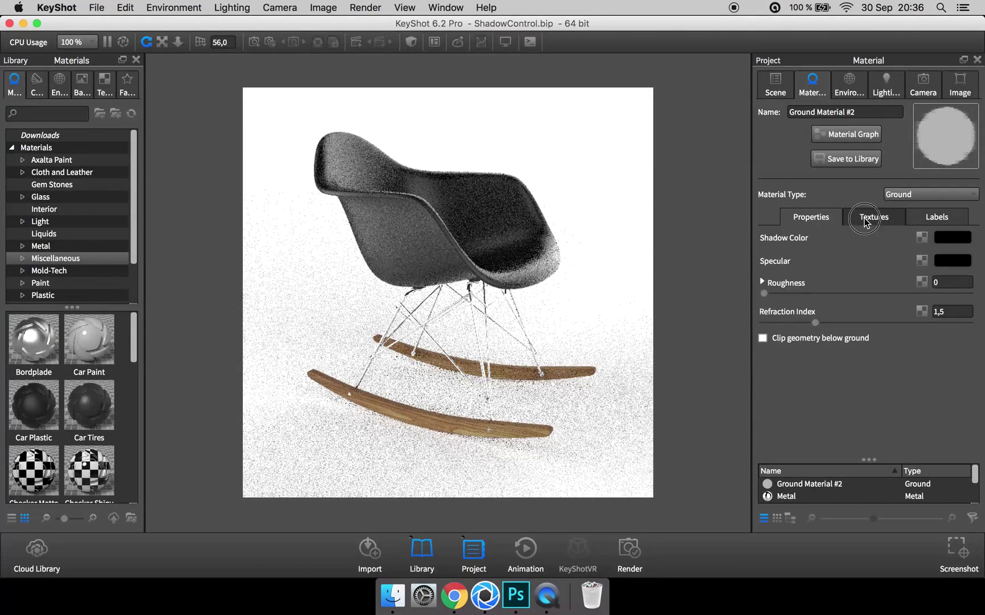
pyautogui.click(874, 217)
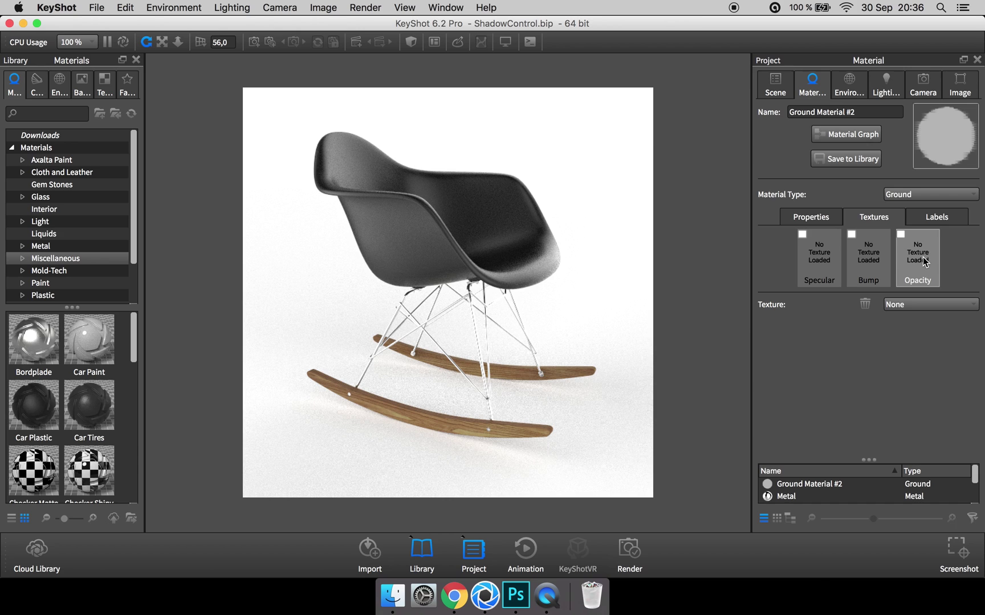
pyautogui.click(908, 305)
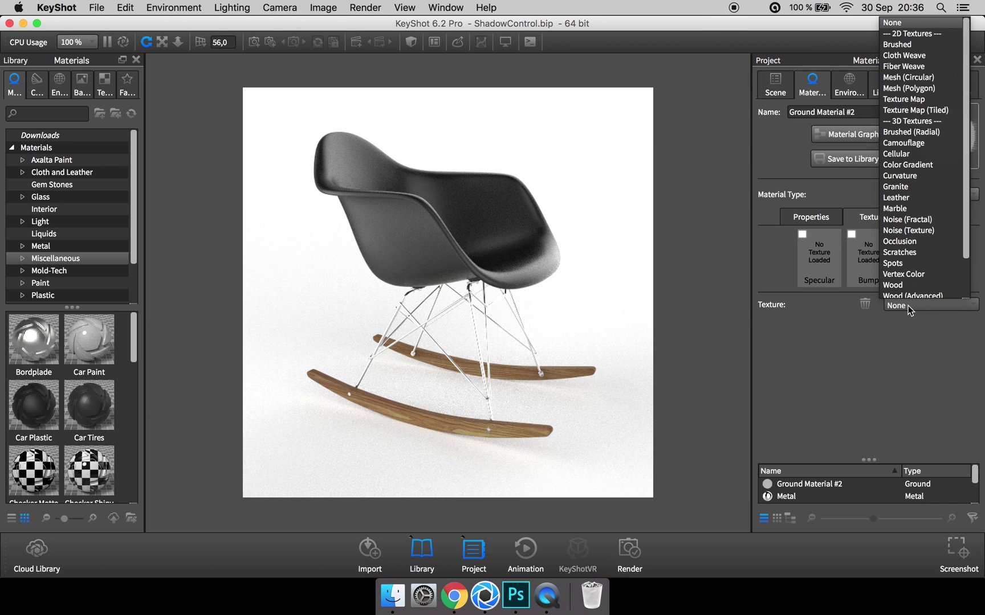
pyautogui.click(908, 305)
pyautogui.click(901, 308)
pyautogui.click(913, 230)
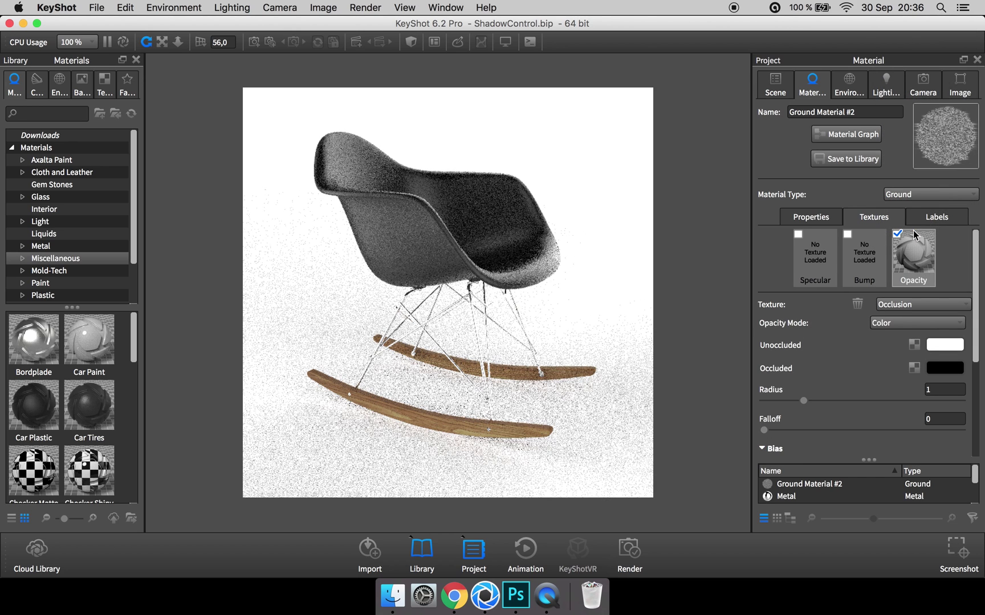
pyautogui.click(975, 251)
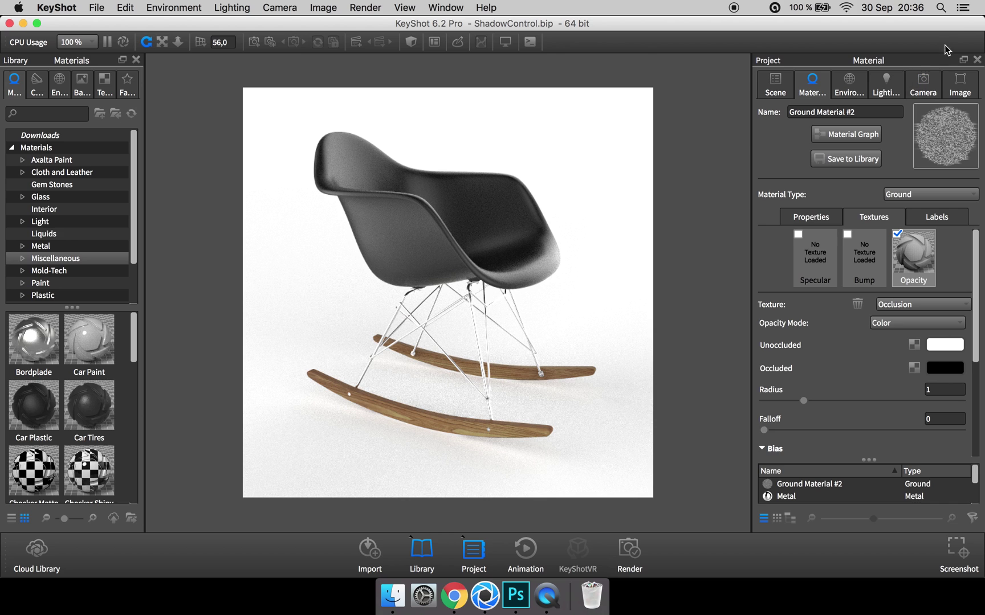
# Open the ground material in the Material Graph and preview the Occlusion node's effect on the scene.
pyautogui.doubleClick(967, 25)
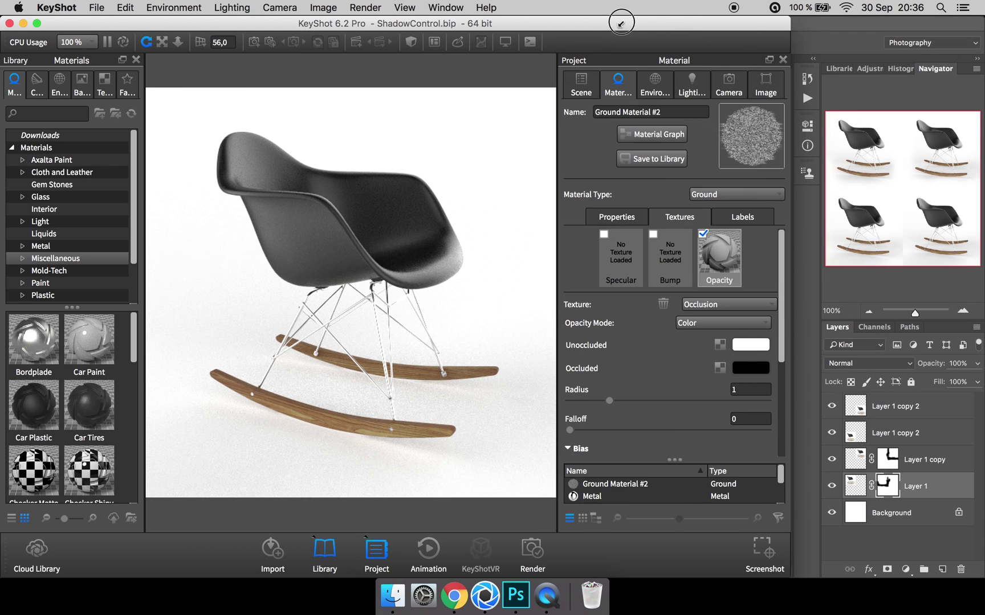
pyautogui.click(640, 132)
pyautogui.doubleClick(590, 51)
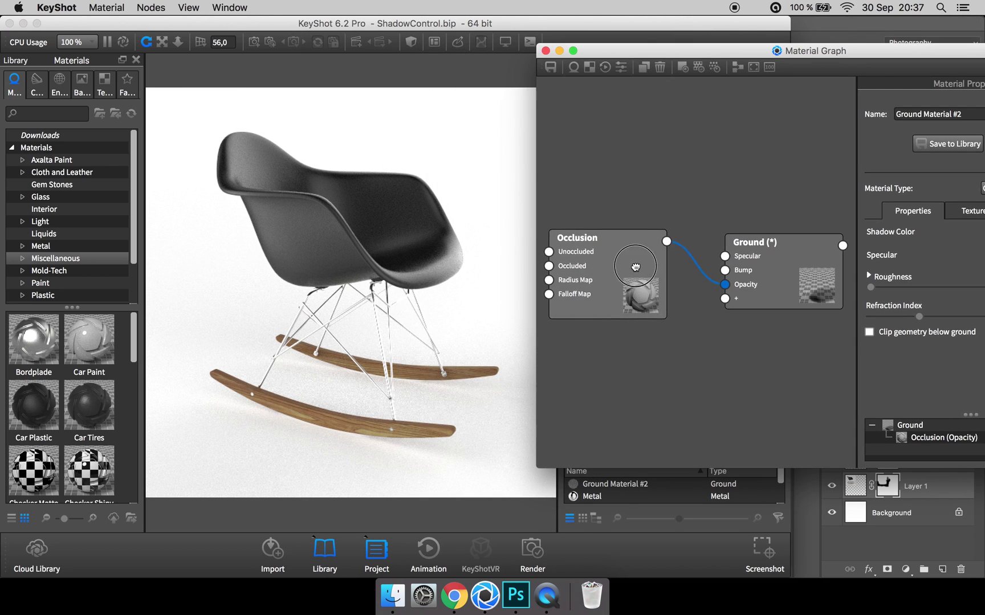
pyautogui.moveTo(639, 51); pyautogui.dragTo(670, 39)
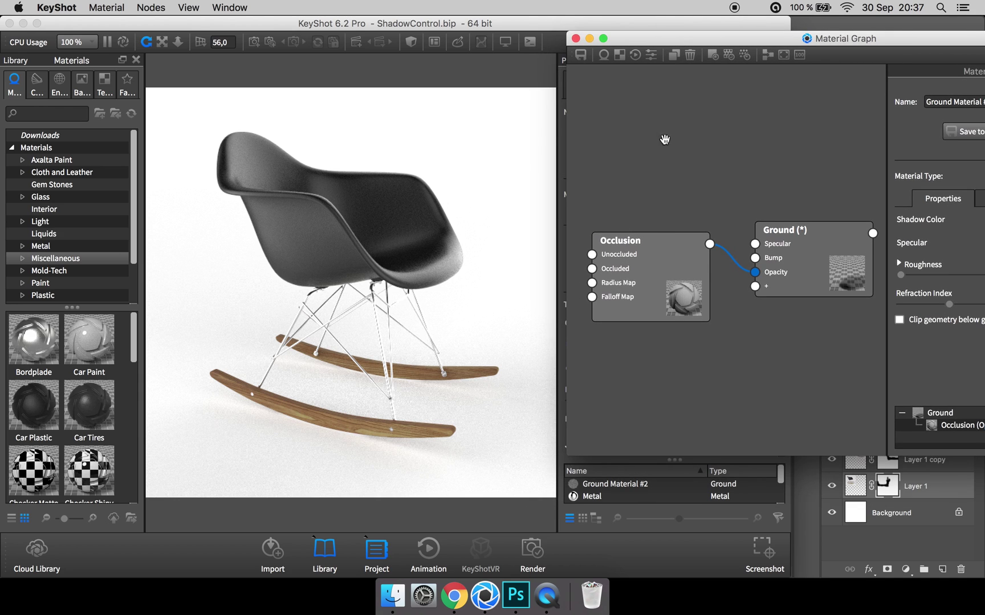
pyautogui.click(713, 54)
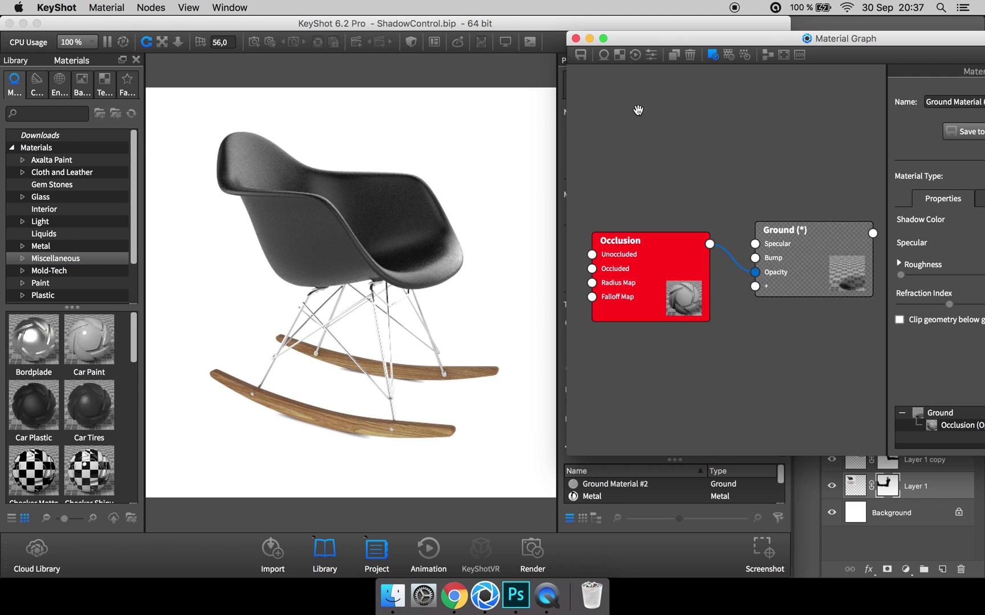
# Set the Occlusion node's Radius to 10 in the Material Graph.
pyautogui.moveTo(665, 39); pyautogui.dragTo(519, 39)
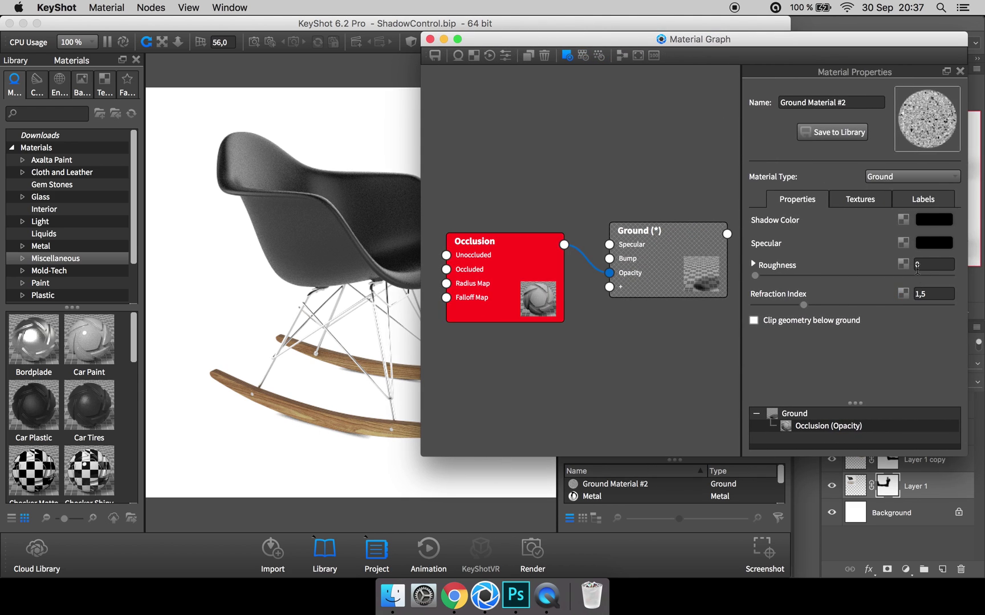
pyautogui.click(549, 290)
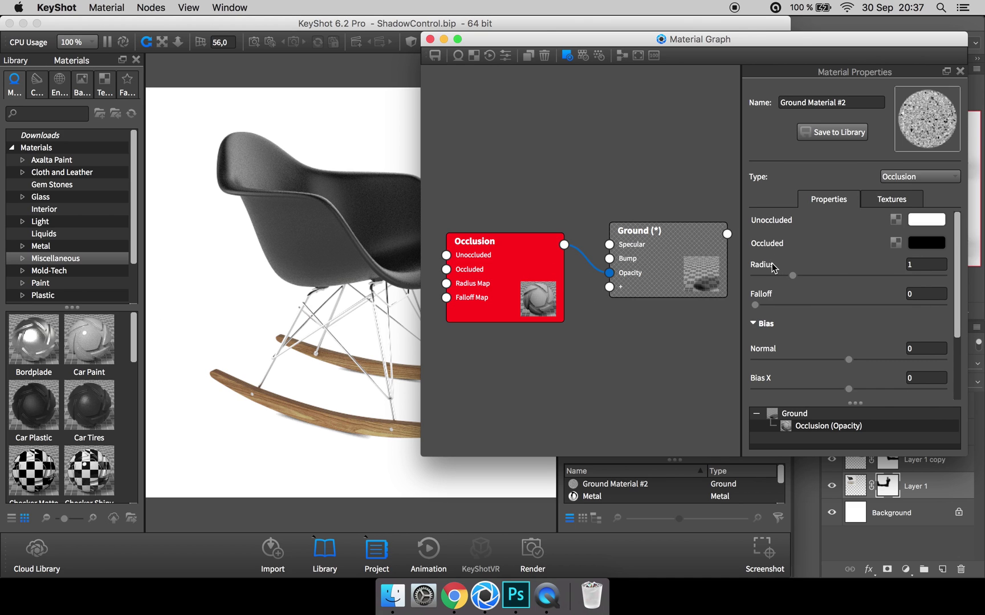
pyautogui.click(942, 264)
pyautogui.write('10')
pyautogui.press('Return')
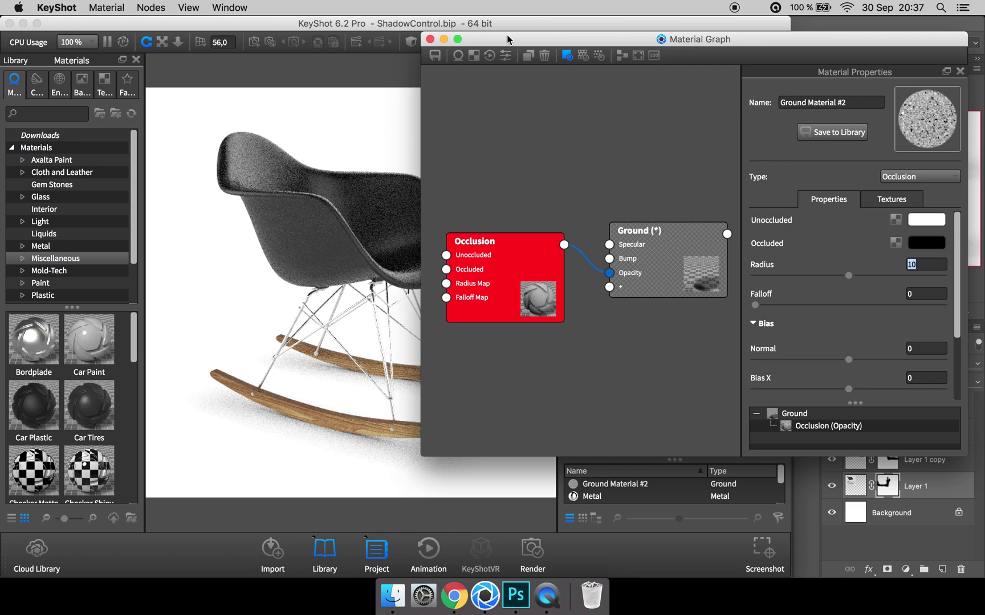
# Examine the ground shadow, turn off the Occlusion node preview, and close the Material Graph.
pyautogui.moveTo(508, 39); pyautogui.dragTo(595, 42)
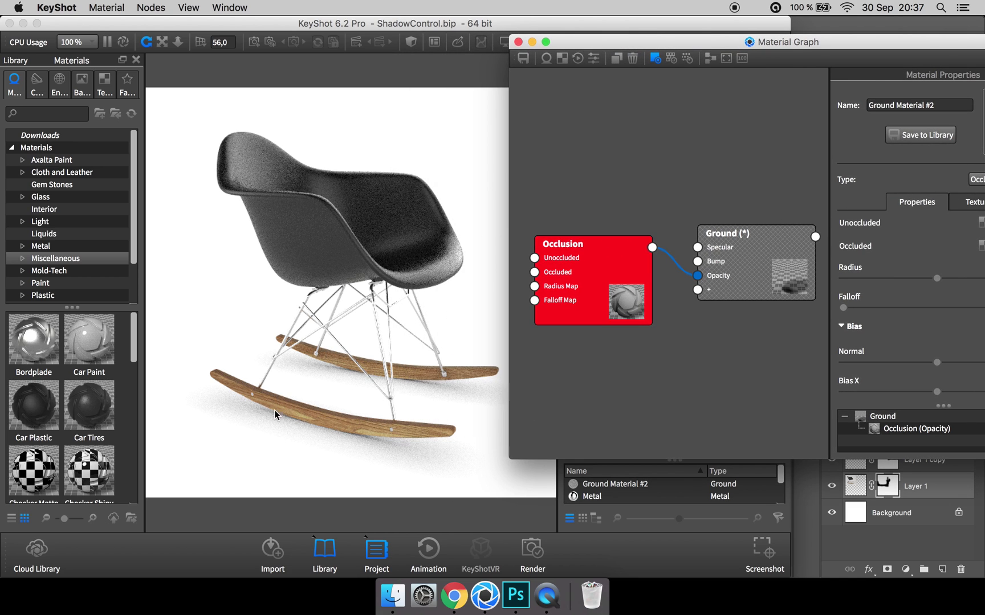
pyautogui.moveTo(587, 300); pyautogui.dragTo(585, 318)
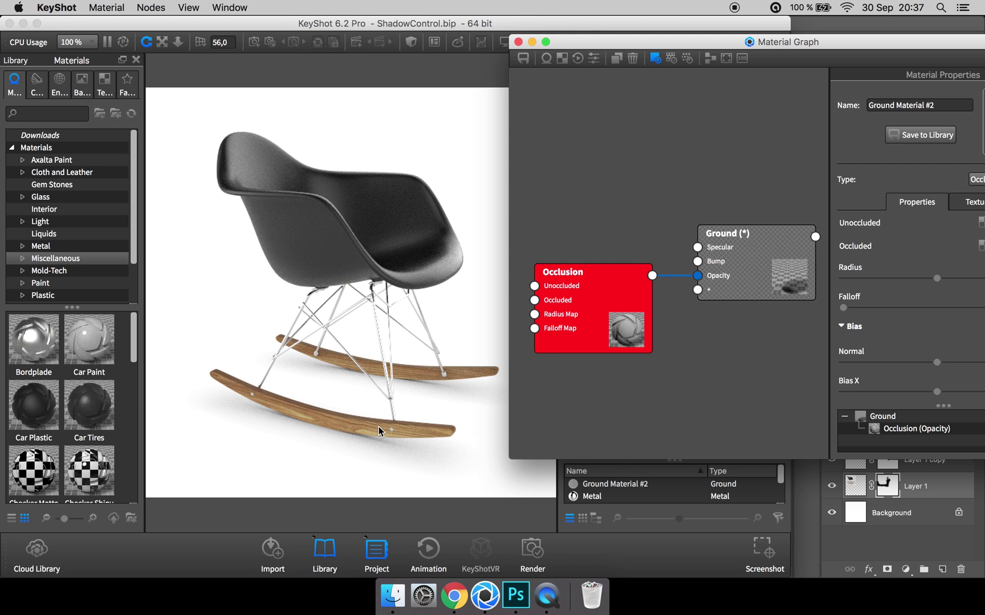
pyautogui.click(589, 312)
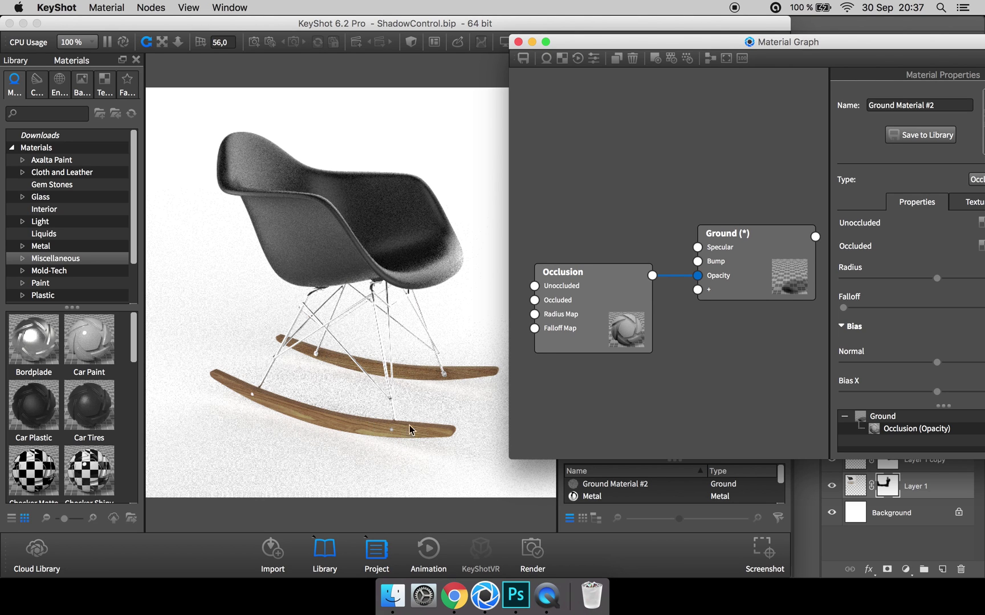
pyautogui.moveTo(641, 50); pyautogui.dragTo(521, 49)
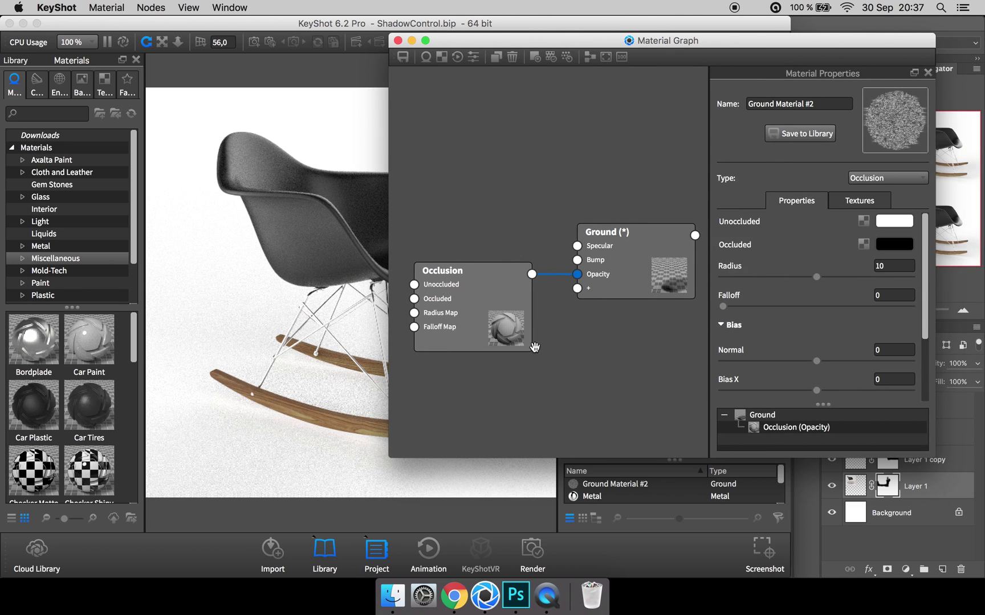
pyautogui.click(616, 268)
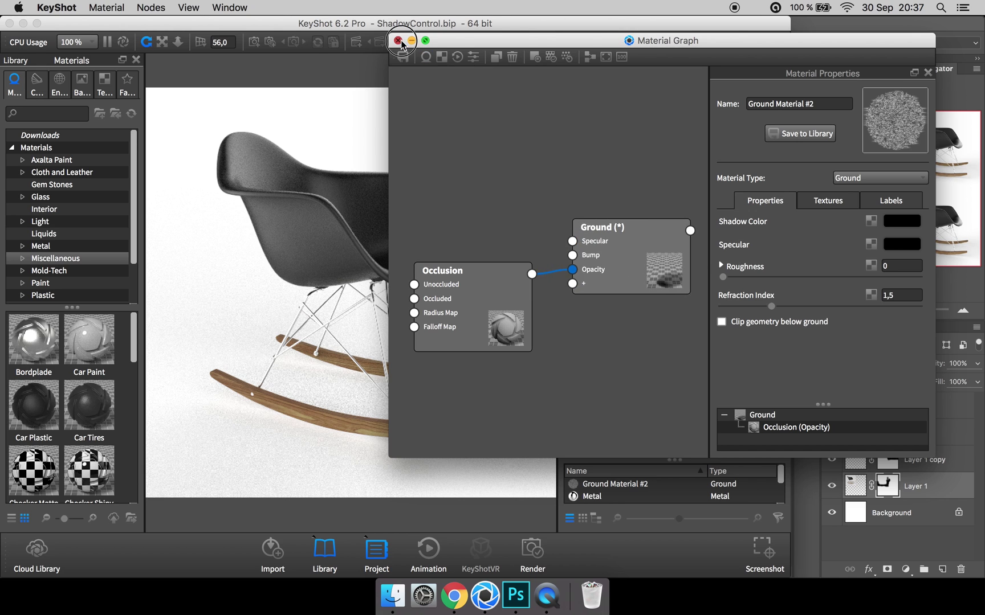
pyautogui.click(398, 40)
pyautogui.doubleClick(477, 26)
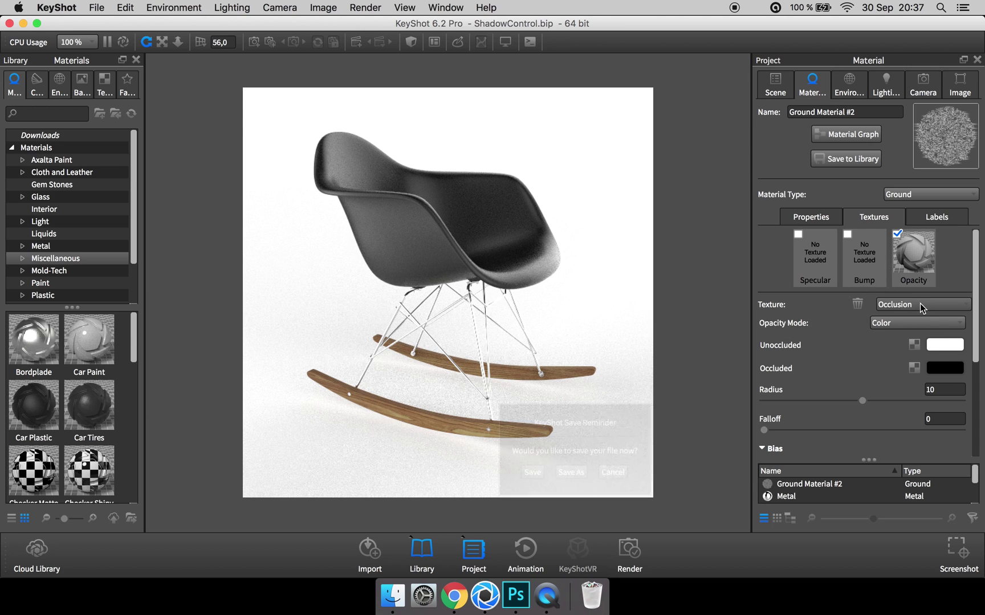
# Set the occlusion texture's Opacity Mode to Inverse Color and dismiss the save reminder.
pyautogui.click(886, 324)
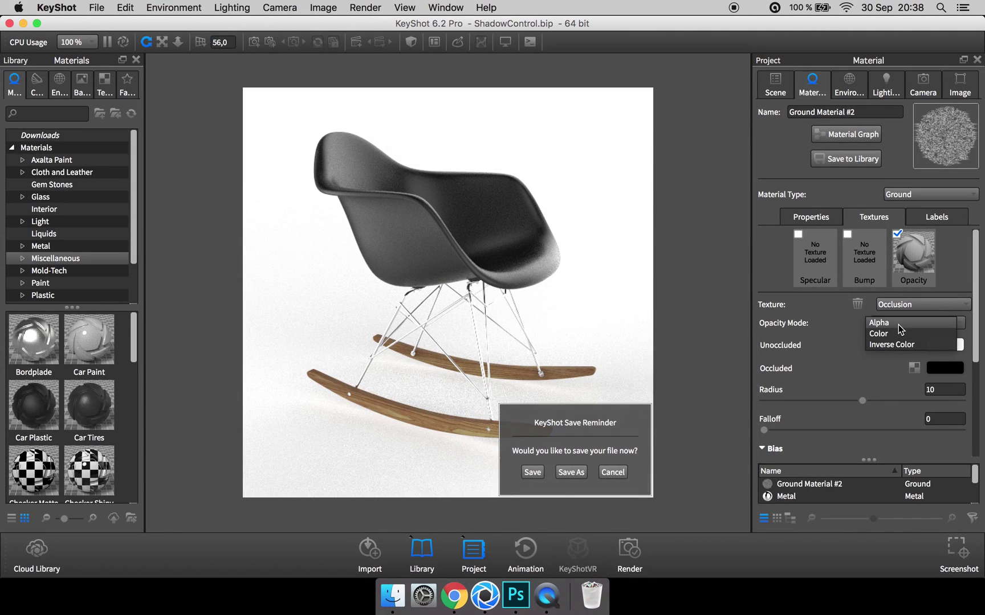
pyautogui.click(900, 345)
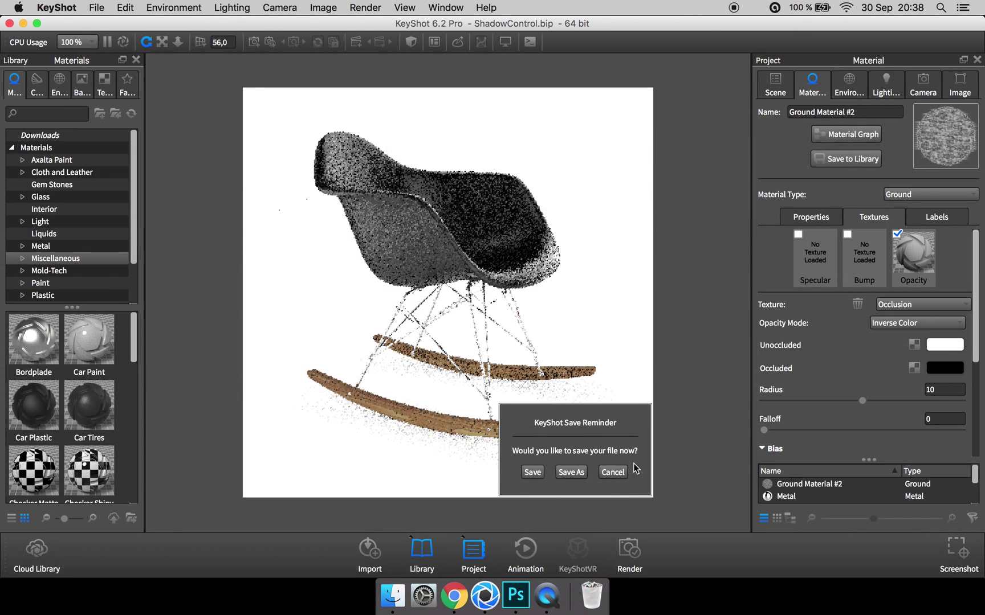
pyautogui.click(621, 475)
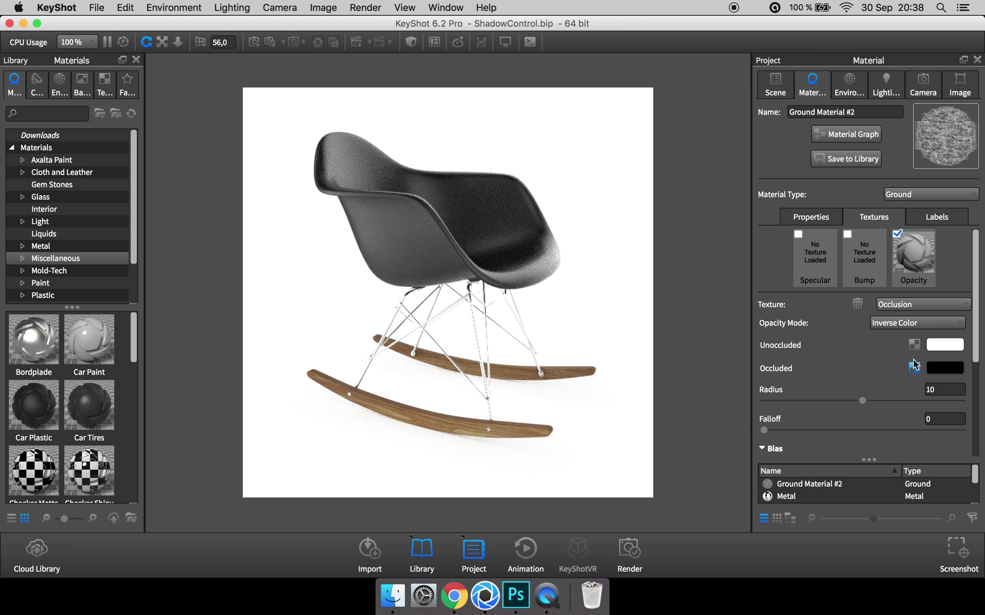
# Set the occlusion texture's Normal bias to 20.
pyautogui.moveTo(972, 347); pyautogui.dragTo(975, 432)
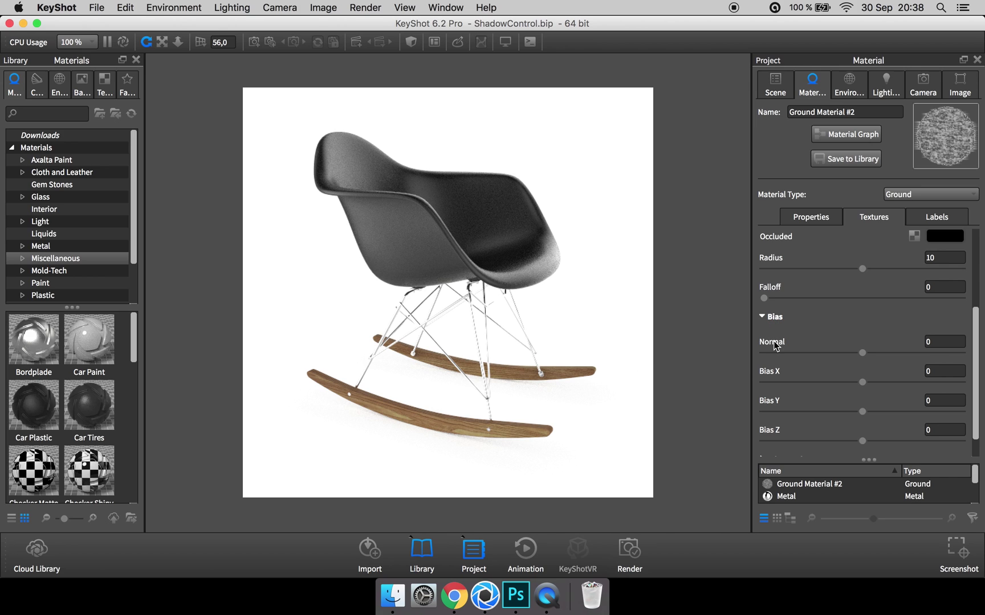
pyautogui.moveTo(775, 345)
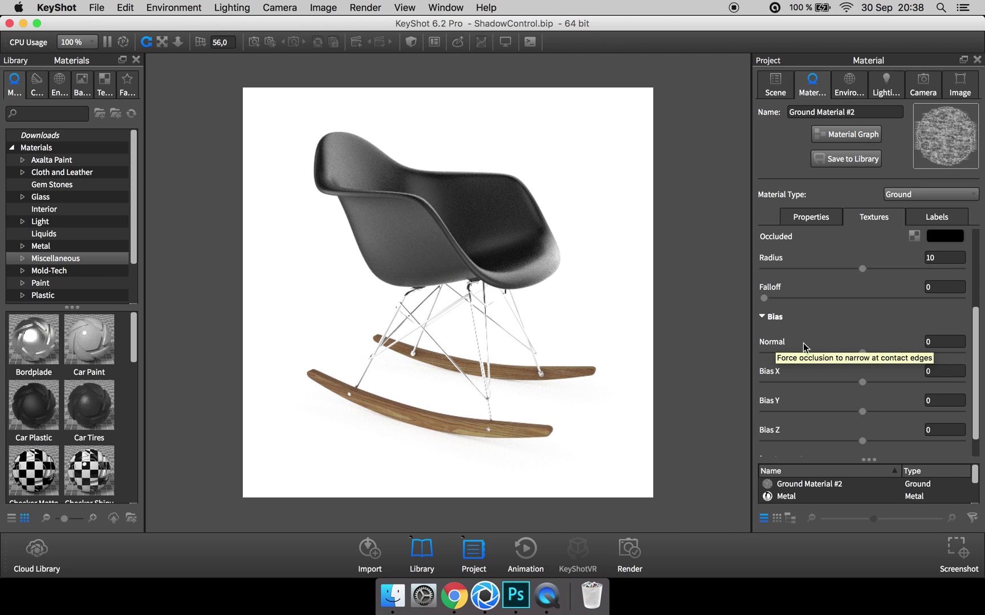
pyautogui.moveTo(937, 342); pyautogui.dragTo(891, 342)
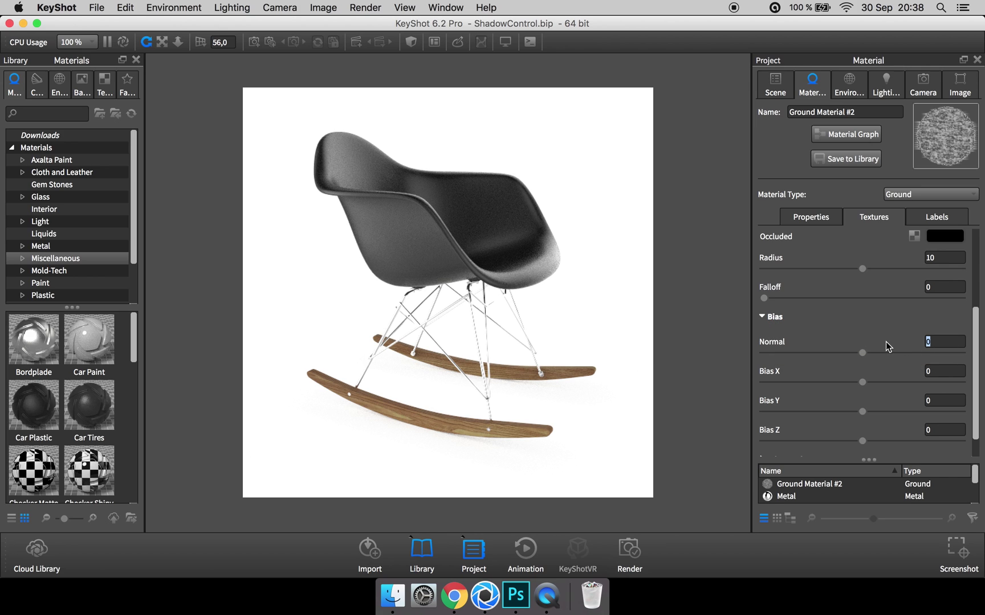
pyautogui.write('20')
pyautogui.press('Return')
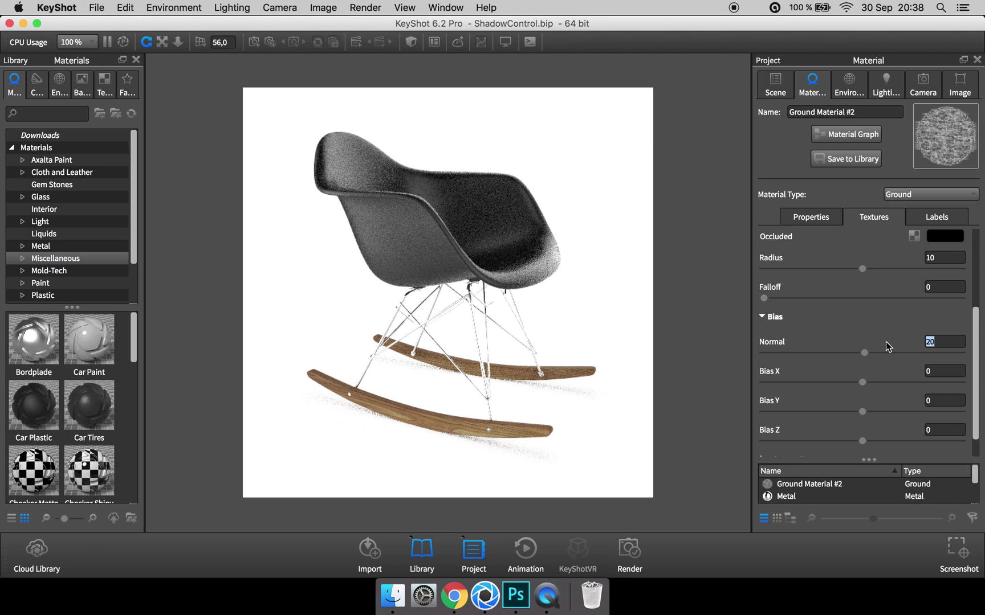
# Set the occlusion texture's Radius to 15.
pyautogui.scroll(1, 939, 271)
pyautogui.moveTo(938, 272); pyautogui.dragTo(924, 272)
pyautogui.write('15')
pyautogui.press('Return')
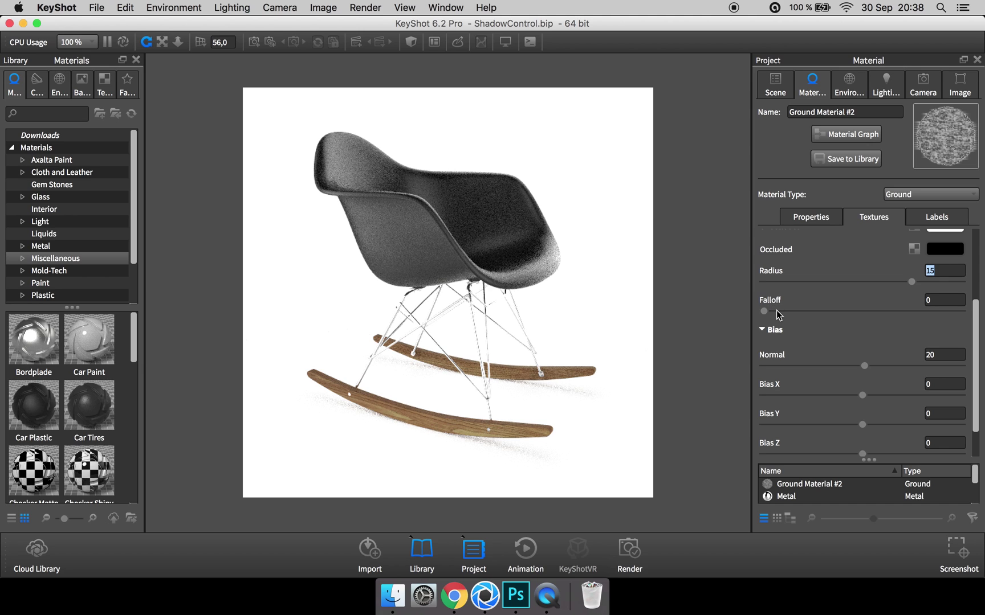
pyautogui.moveTo(779, 315); pyautogui.dragTo(741, 315)
# Save a screenshot of the chair view to the Desktop as a PNG named 2.
pyautogui.moveTo(587, 310); pyautogui.dragTo(589, 310)
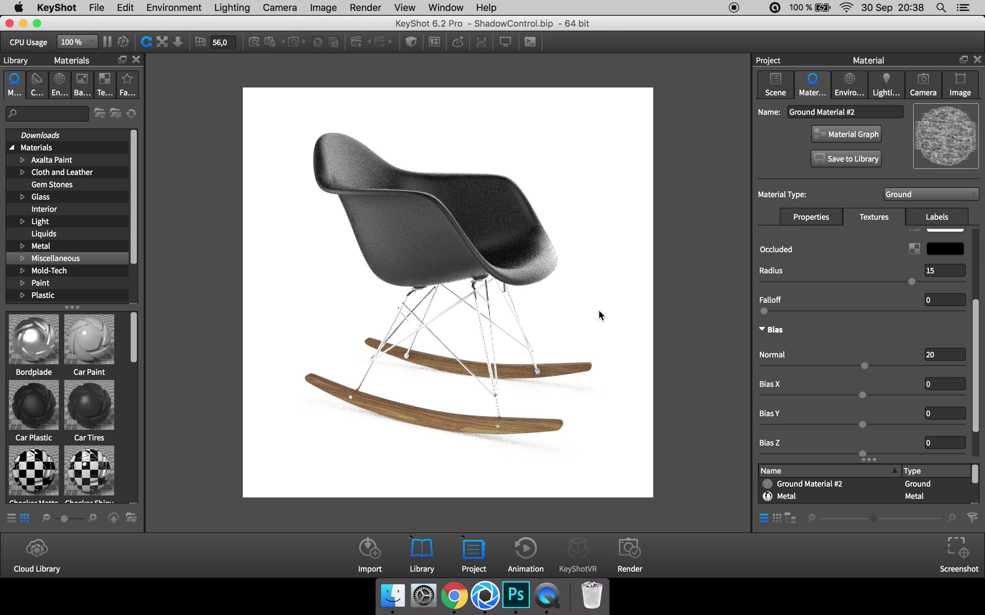
pyautogui.click(953, 549)
pyautogui.write('2')
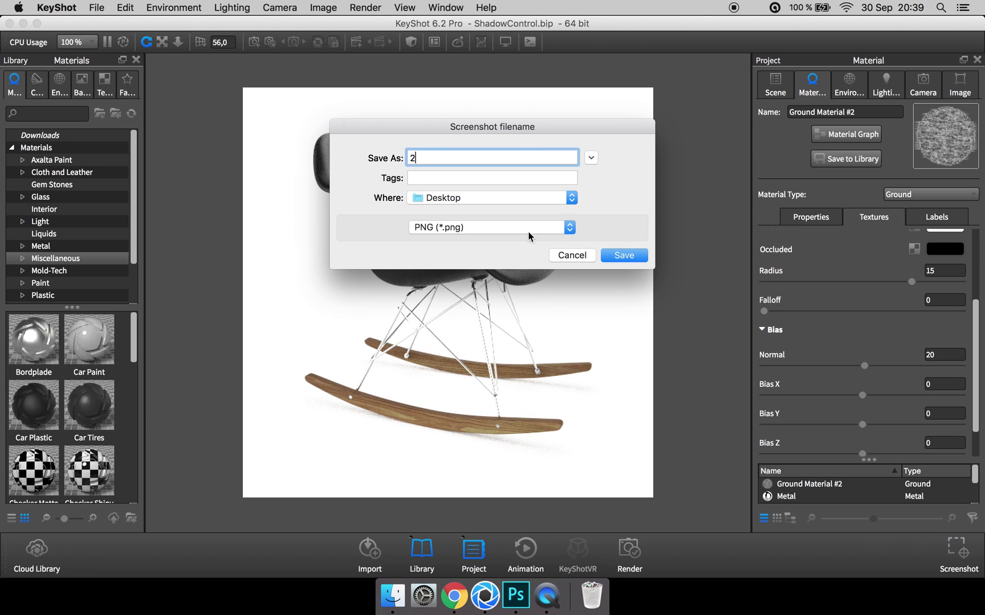
pyautogui.click(630, 257)
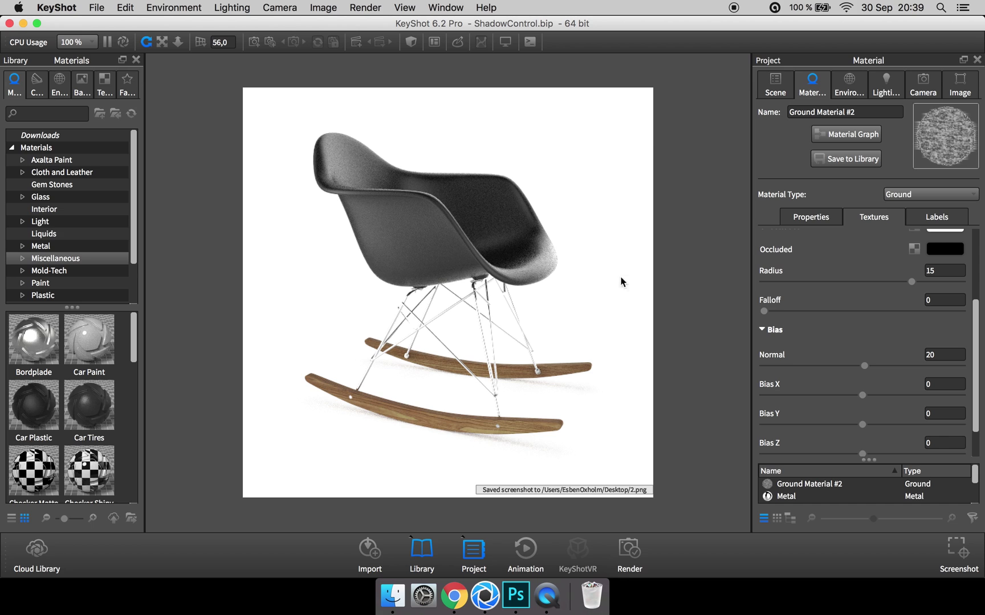
# Switch to Photoshop and open 2.png from the Desktop.
pyautogui.click(517, 596)
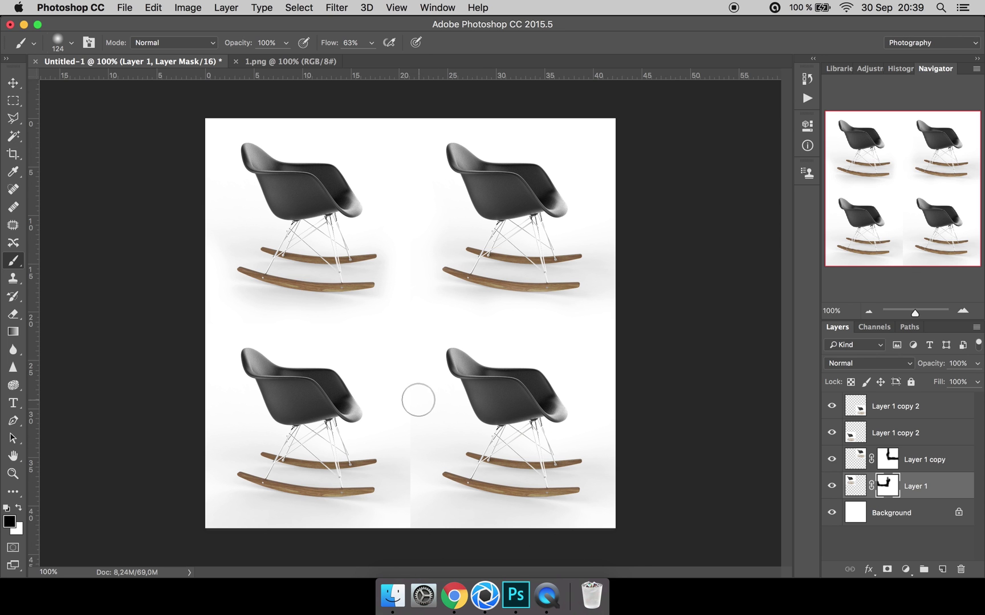
pyautogui.press('super+o')
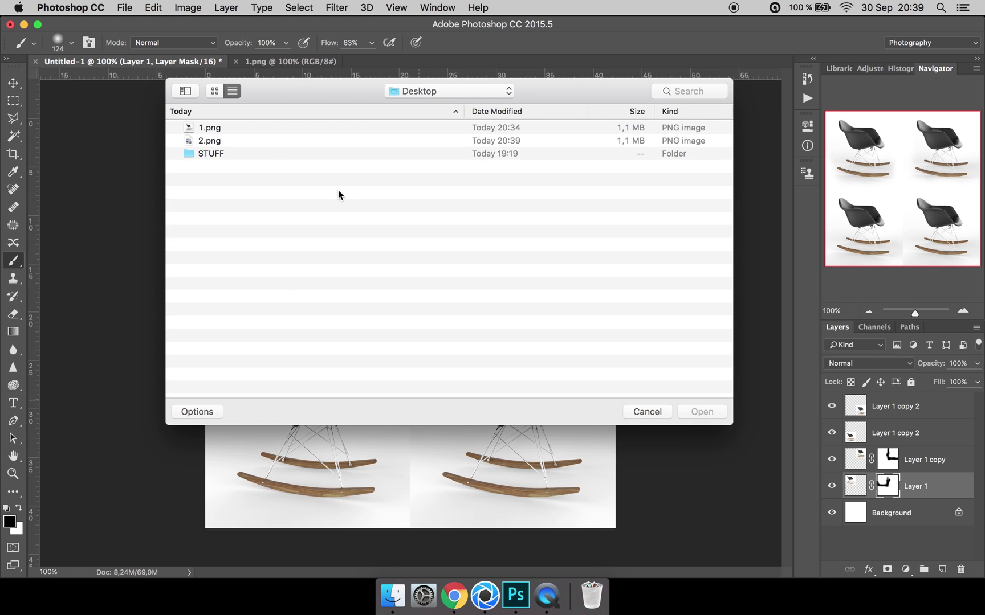
pyautogui.click(273, 154)
pyautogui.press('Up')
pyautogui.click(701, 411)
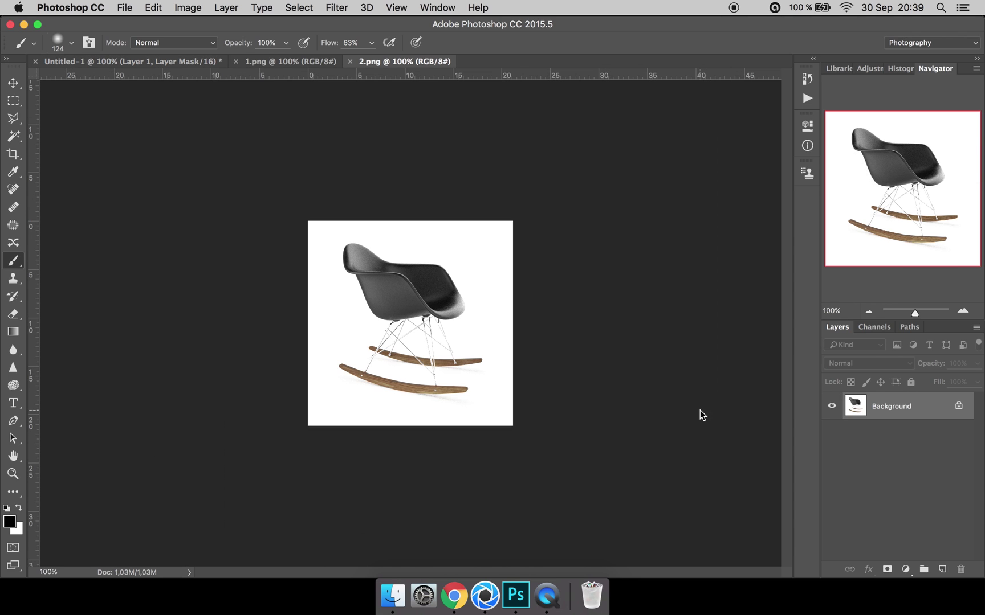
# Copy the whole 2.png image and paste it into the Untitled-1 collage.
pyautogui.press('super+a')
pyautogui.press('super+c')
pyautogui.click(172, 61)
pyautogui.press('super+v')
pyautogui.press('c')
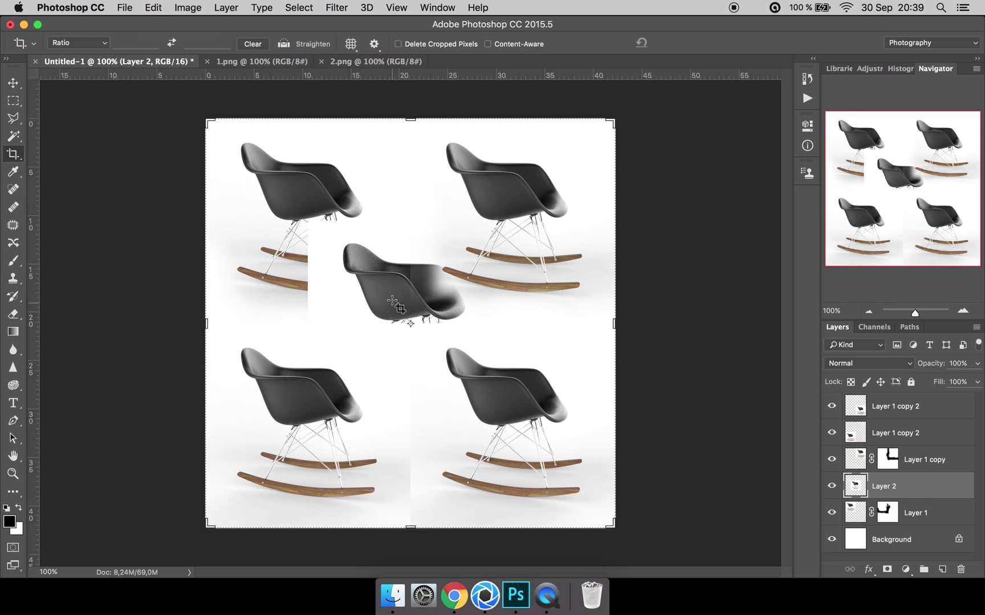
# Bring Layer 2 to the top of the layer stack and place it and a duplicate over the two upper chairs.
pyautogui.moveTo(883, 486); pyautogui.dragTo(883, 406)
pyautogui.press('Escape')
pyautogui.press('v')
pyautogui.moveTo(391, 270); pyautogui.dragTo(298, 176)
pyautogui.moveTo(315, 217); pyautogui.dragTo(520, 216)
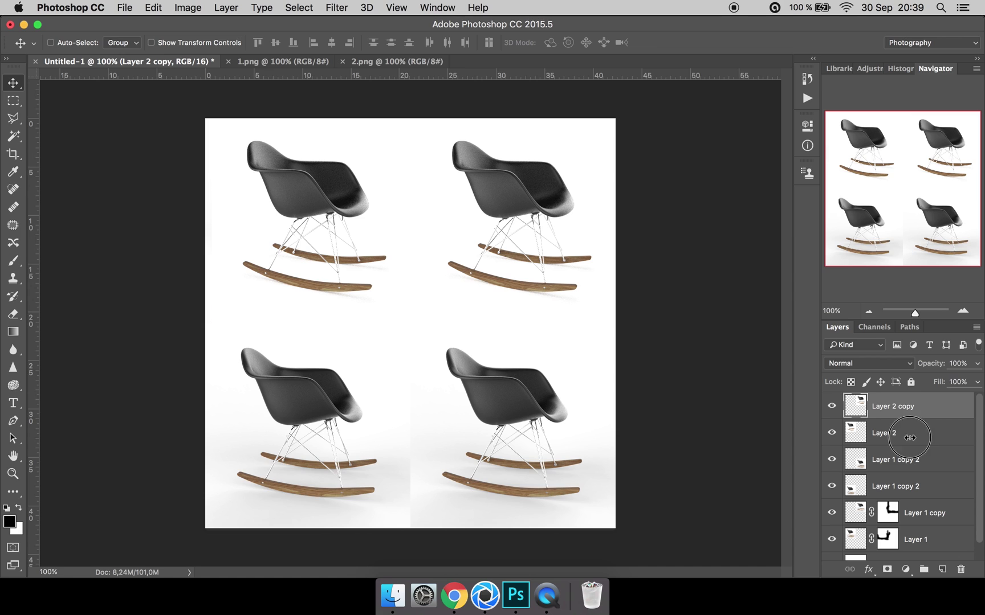
# Select Layer 2 together with Layer 2 copy and duplicate both over the two lower chairs.
pyautogui.keyDown('shift'); pyautogui.click(892, 435); pyautogui.keyUp('shift')
pyautogui.keyDown('alt'); pyautogui.moveTo(559, 286); pyautogui.dragTo(544, 465); pyautogui.keyUp('alt')
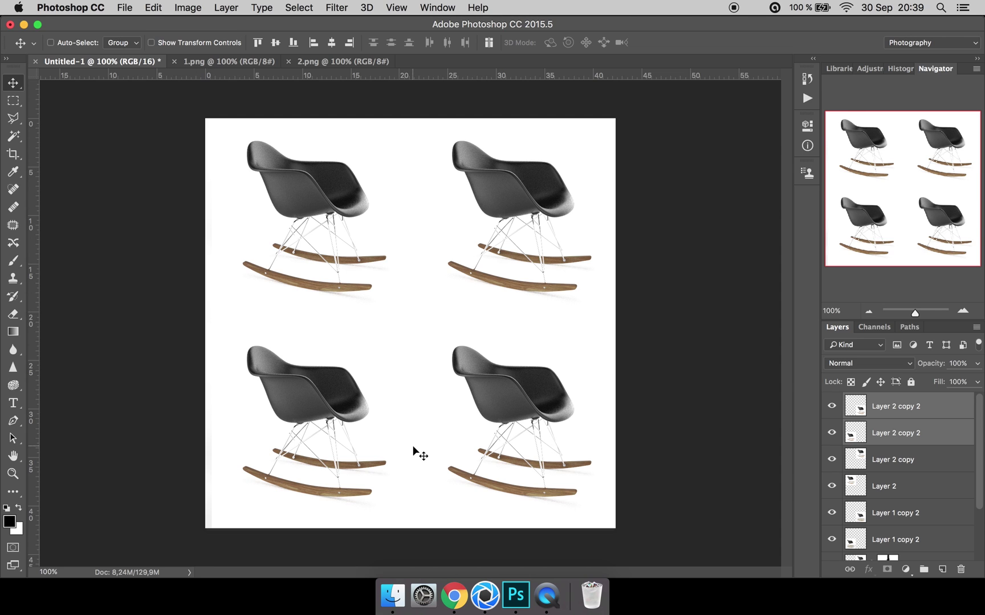
# Switch to KeyShot and change the ground material's opacity texture to Color Gradient.
pyautogui.click(485, 595)
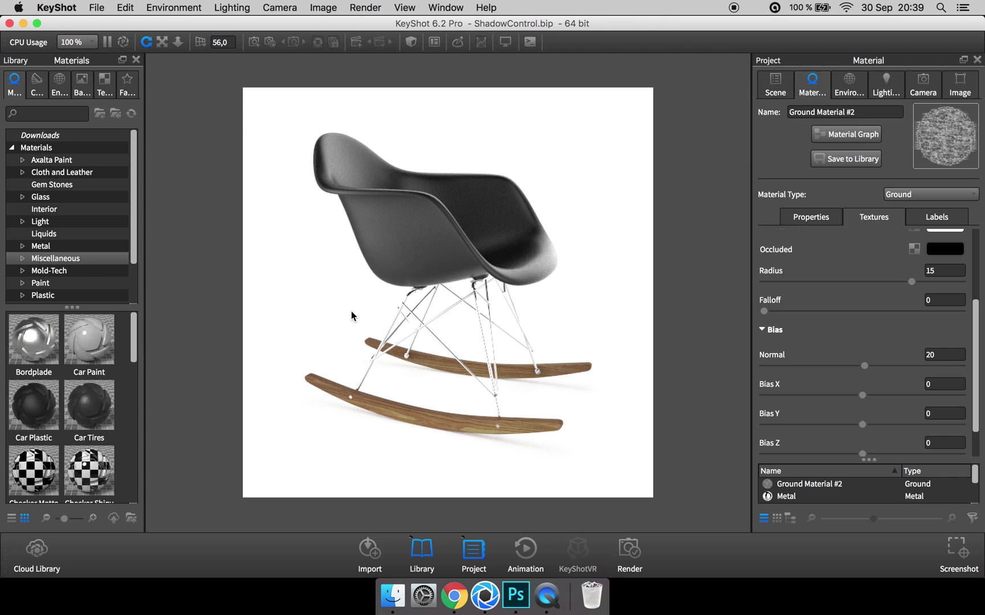
pyautogui.moveTo(976, 344); pyautogui.dragTo(975, 255)
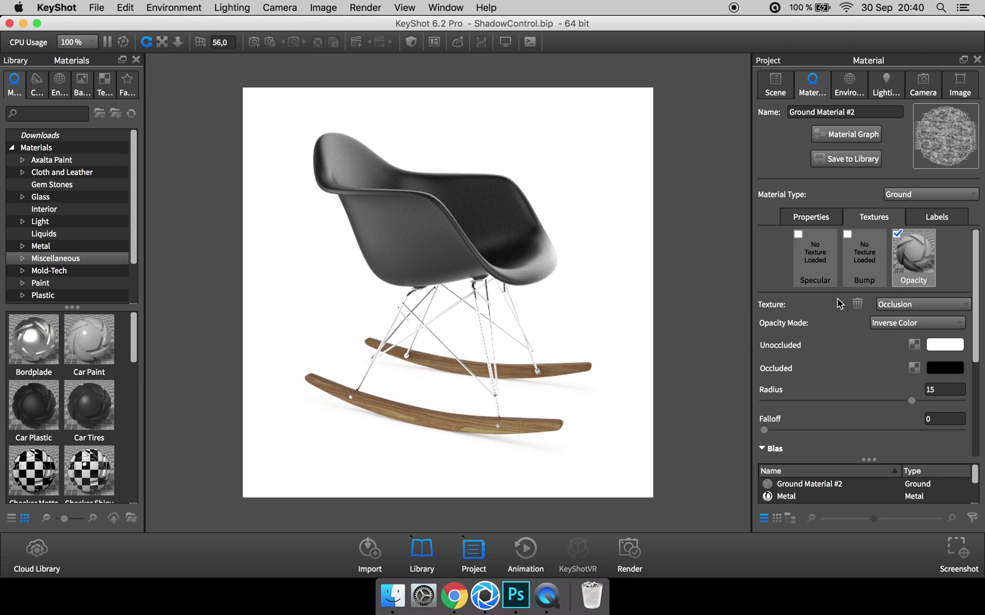
pyautogui.click(905, 305)
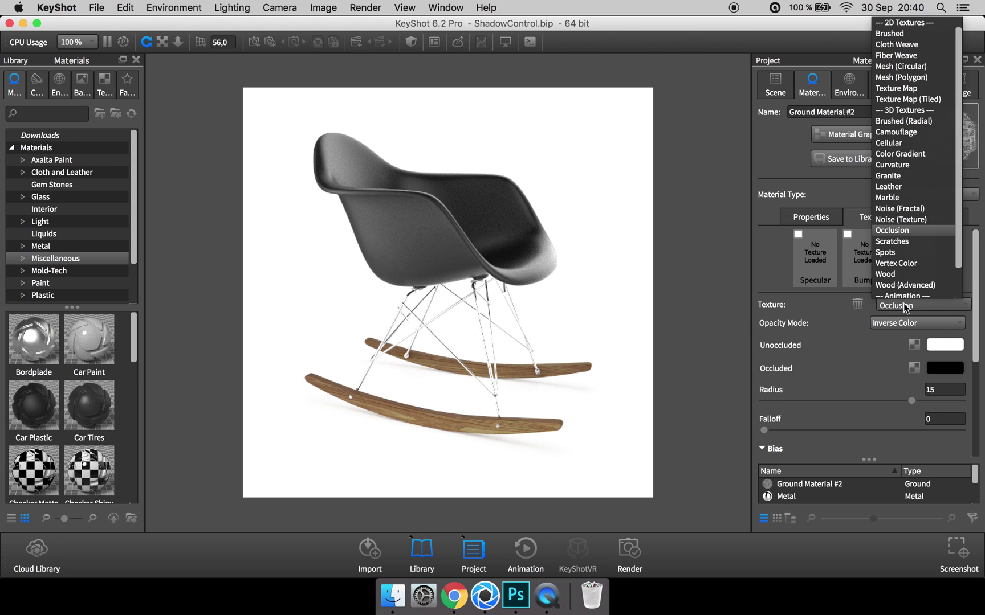
pyautogui.click(920, 155)
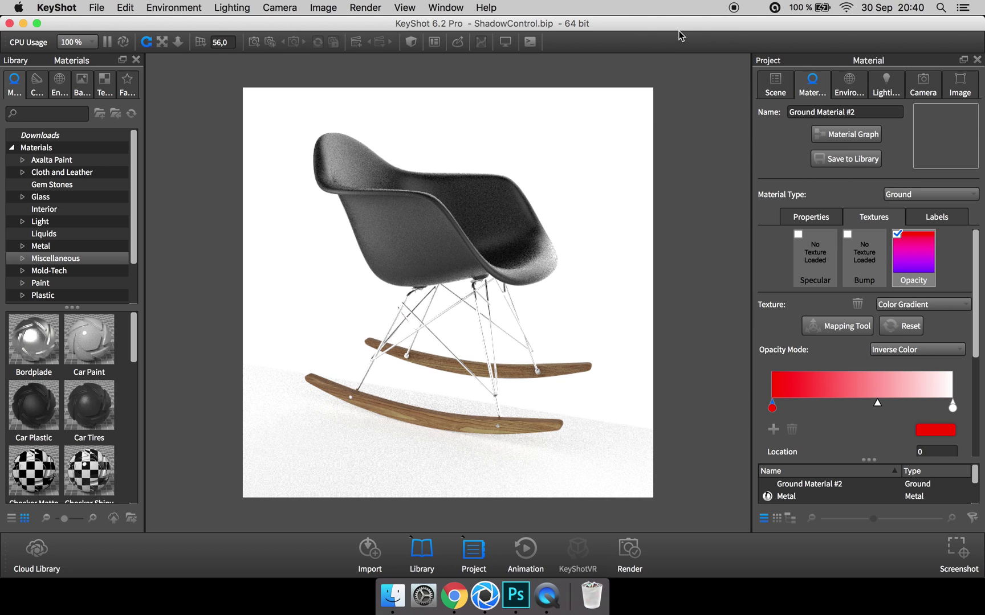
# Recolor the red stop of the opacity gradient to black.
pyautogui.click(771, 409)
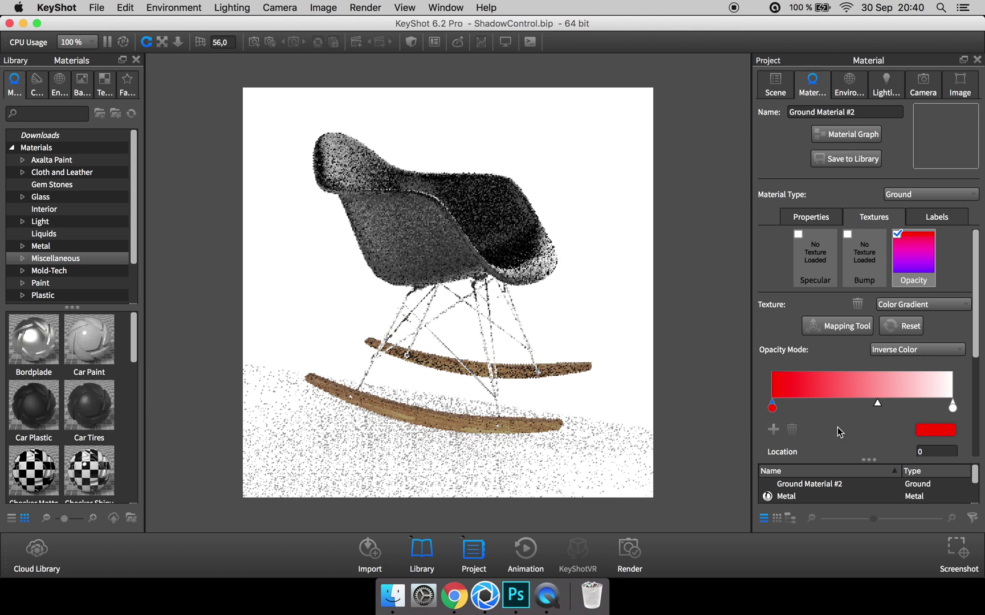
pyautogui.click(935, 430)
pyautogui.moveTo(826, 273); pyautogui.dragTo(748, 364)
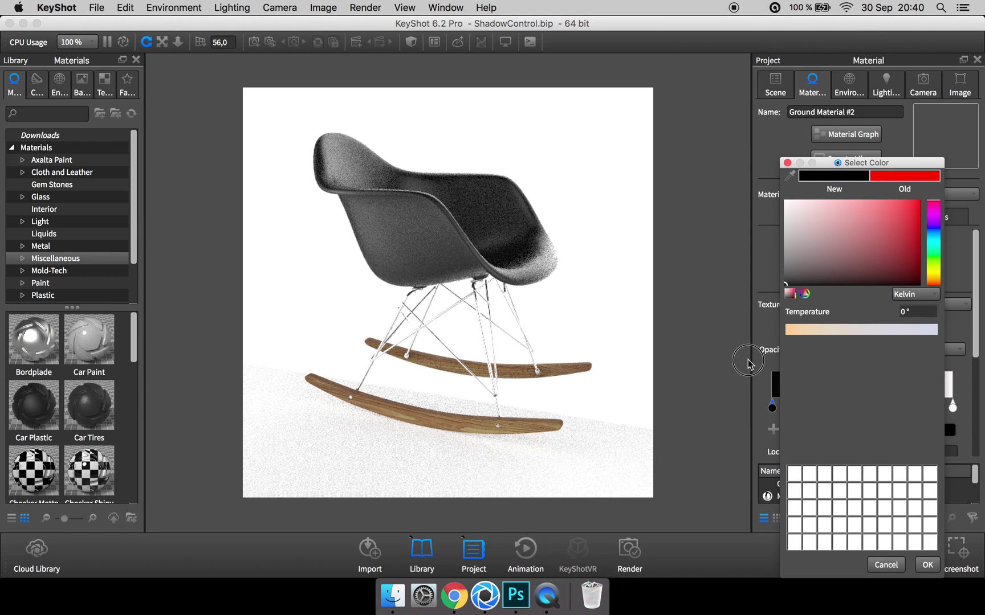
pyautogui.click(925, 564)
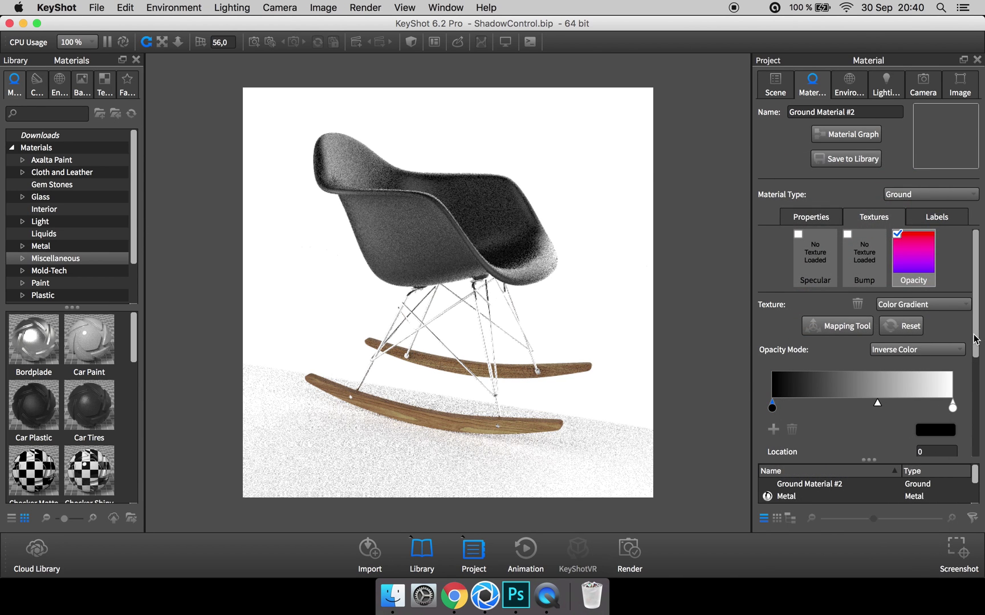
# Set the opacity gradient's type to Spherical.
pyautogui.moveTo(975, 339); pyautogui.dragTo(975, 391)
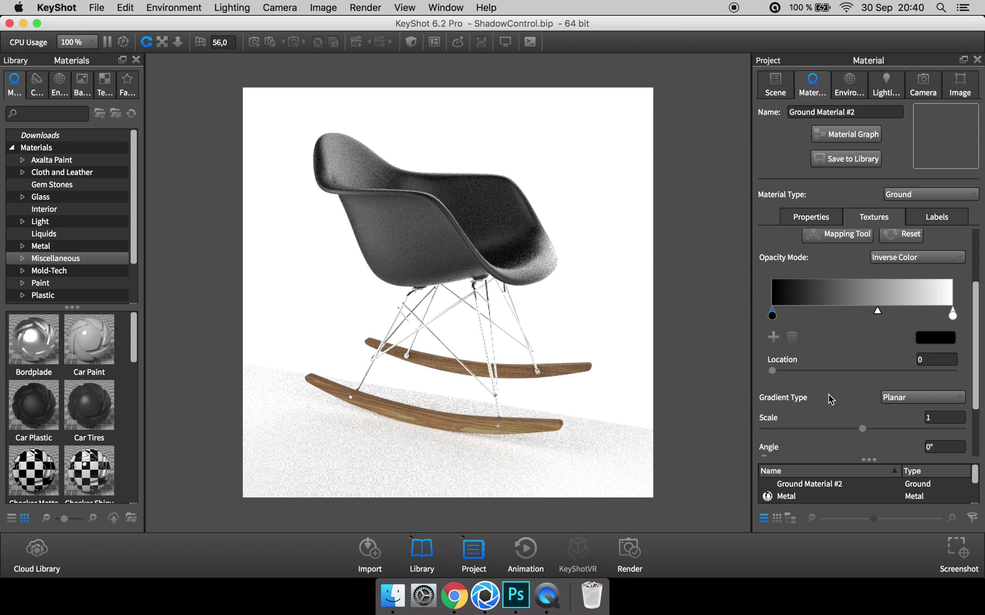
pyautogui.click(900, 398)
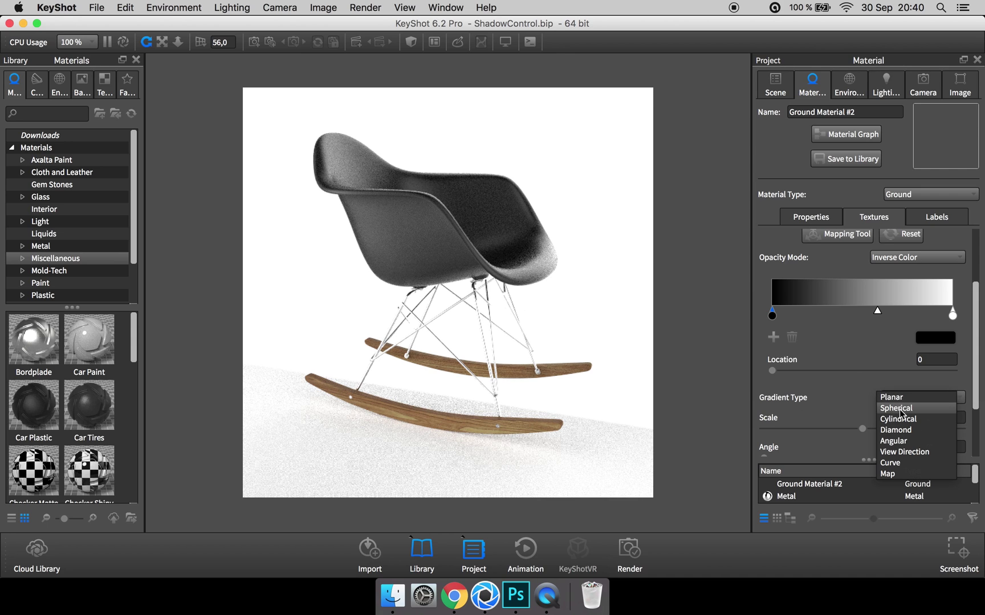
pyautogui.click(897, 408)
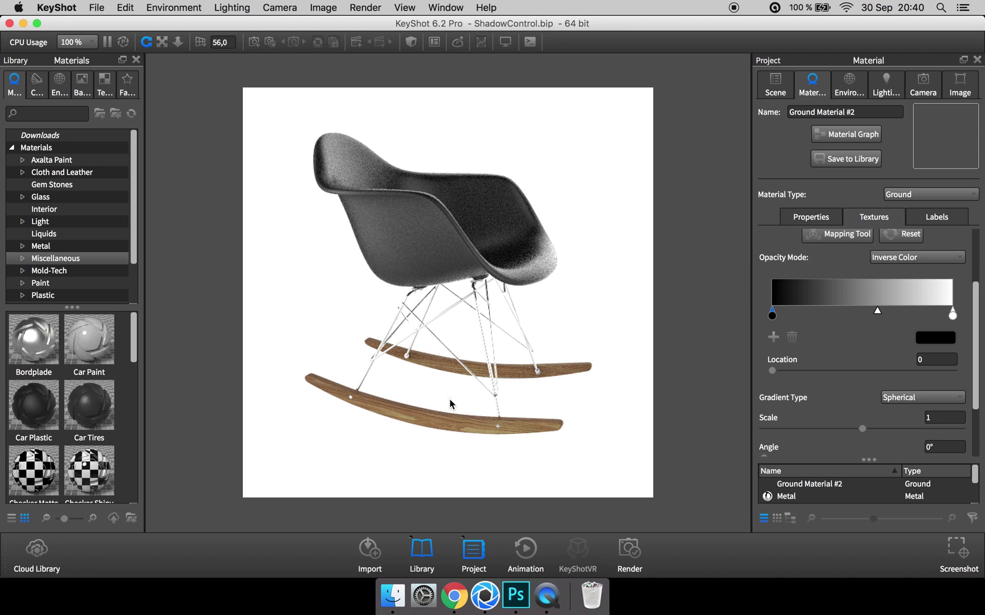
# Set the spherical gradient's scale to 50 and move its black stop to location 0,52.
pyautogui.click(952, 422)
pyautogui.press('BackSpace')
pyautogui.write('50')
pyautogui.press('Return')
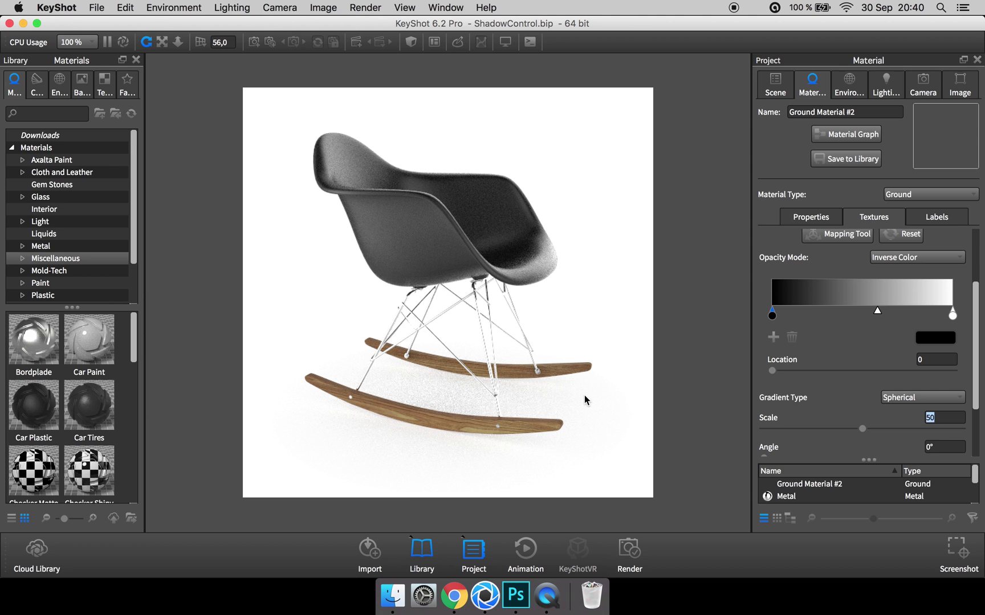
pyautogui.moveTo(577, 398); pyautogui.dragTo(585, 404)
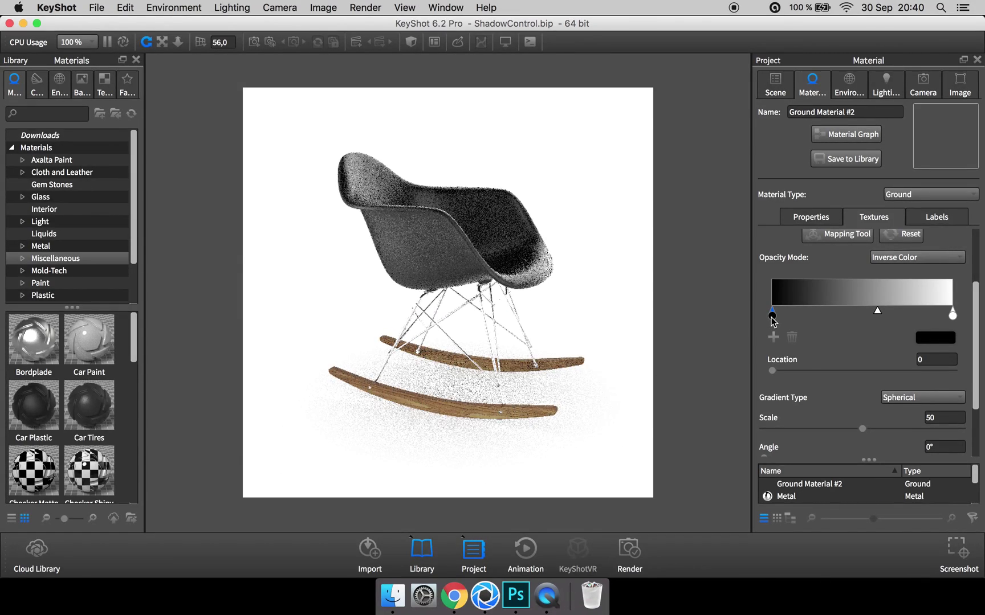
pyautogui.moveTo(772, 319)
pyautogui.mouseDown()
pyautogui.moveTo(939, 315)
pyautogui.moveTo(929, 308)
pyautogui.mouseUp()
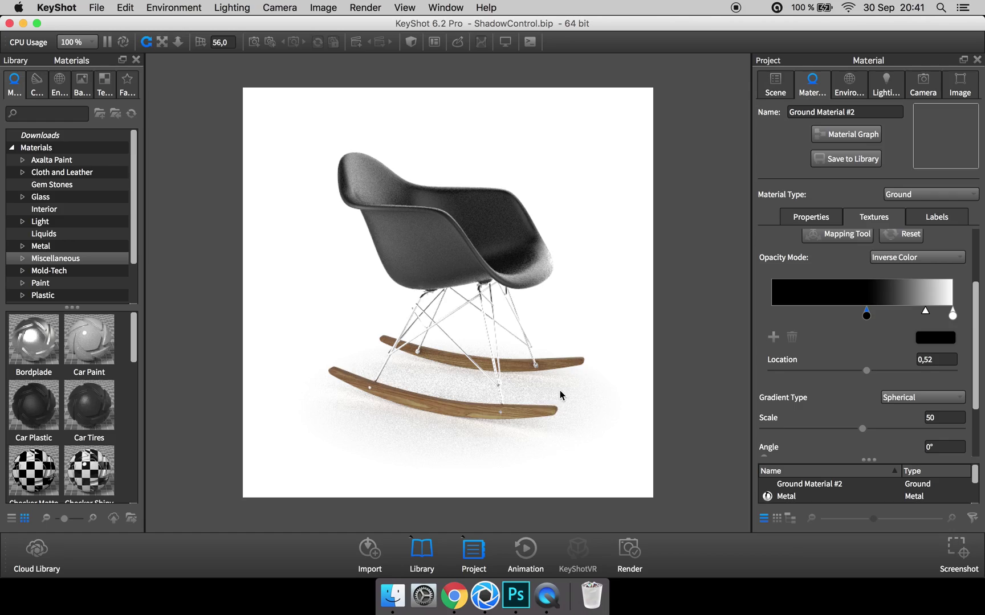
# Reframe the chair so it fills the view and save a screenshot to the Desktop as a PNG named 3.
pyautogui.moveTo(572, 388)
pyautogui.mouseDown()
pyautogui.moveTo(567, 370)
pyautogui.moveTo(561, 381)
pyautogui.mouseUp()
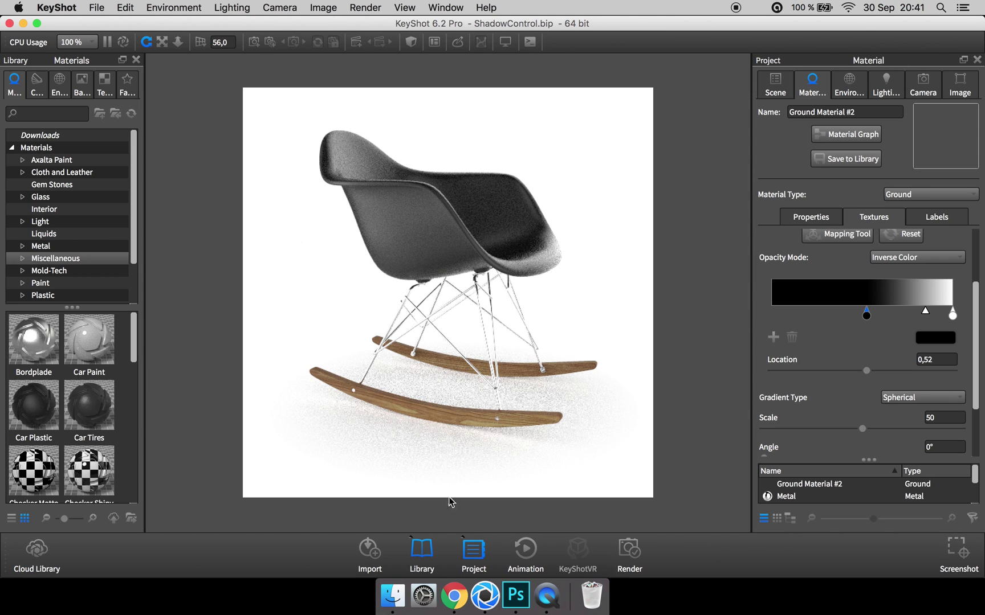
pyautogui.moveTo(462, 415); pyautogui.dragTo(462, 417)
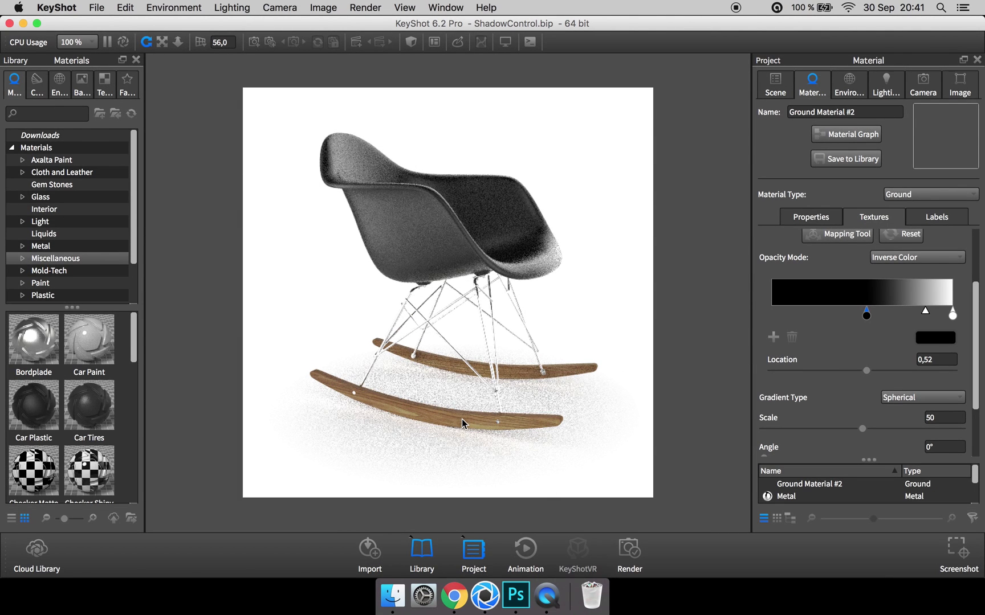
pyautogui.moveTo(461, 418); pyautogui.dragTo(463, 421)
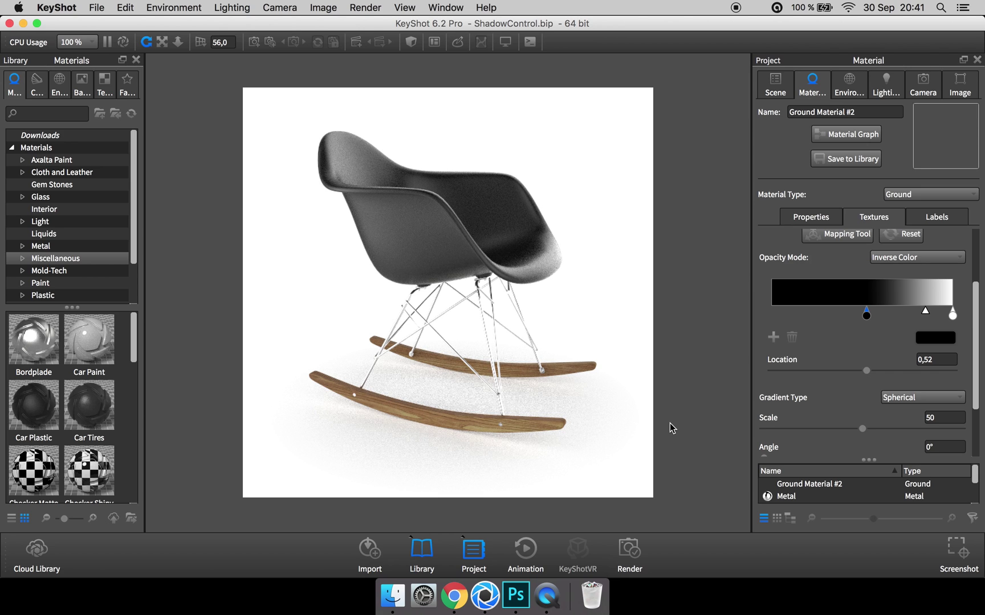
pyautogui.click(959, 550)
pyautogui.write('3')
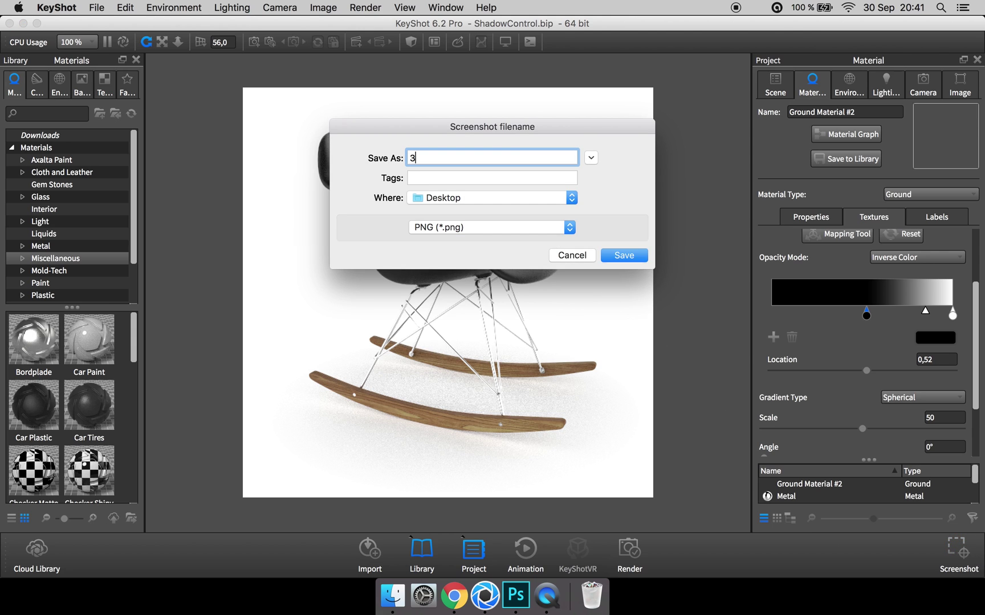
pyautogui.click(616, 255)
# Switch to Photoshop and open 3.png from the Desktop.
pyautogui.click(515, 594)
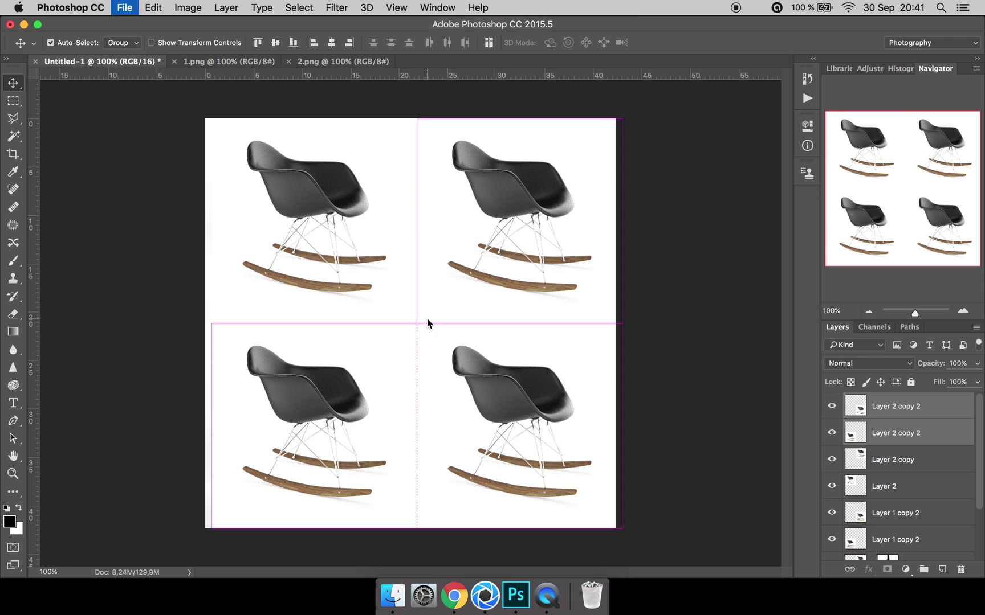
pyautogui.press('super+o')
pyautogui.click(255, 158)
pyautogui.click(706, 411)
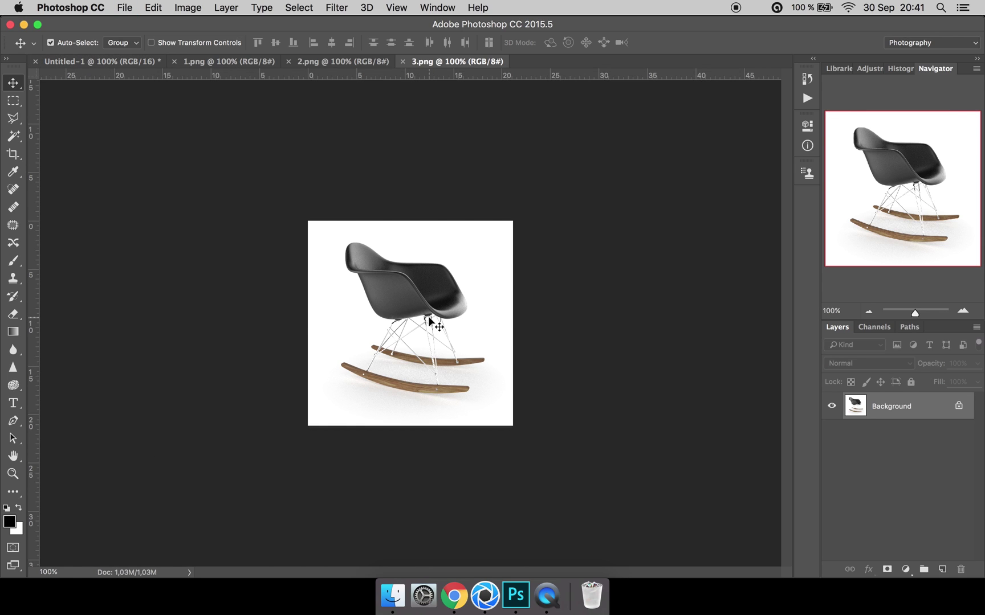
# Copy the whole 3.png image into the Untitled-1 collage and place it over the upper-left chair and a duplicate over the lower-right chair.
pyautogui.press('super+c')
pyautogui.click(157, 63)
pyautogui.press('super+v')
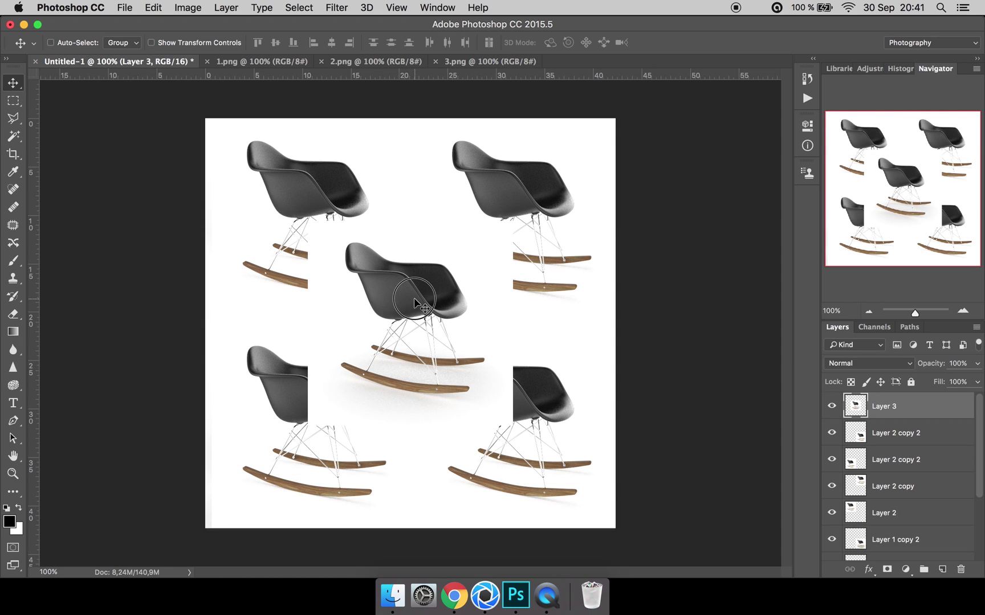
pyautogui.moveTo(414, 298); pyautogui.dragTo(521, 434)
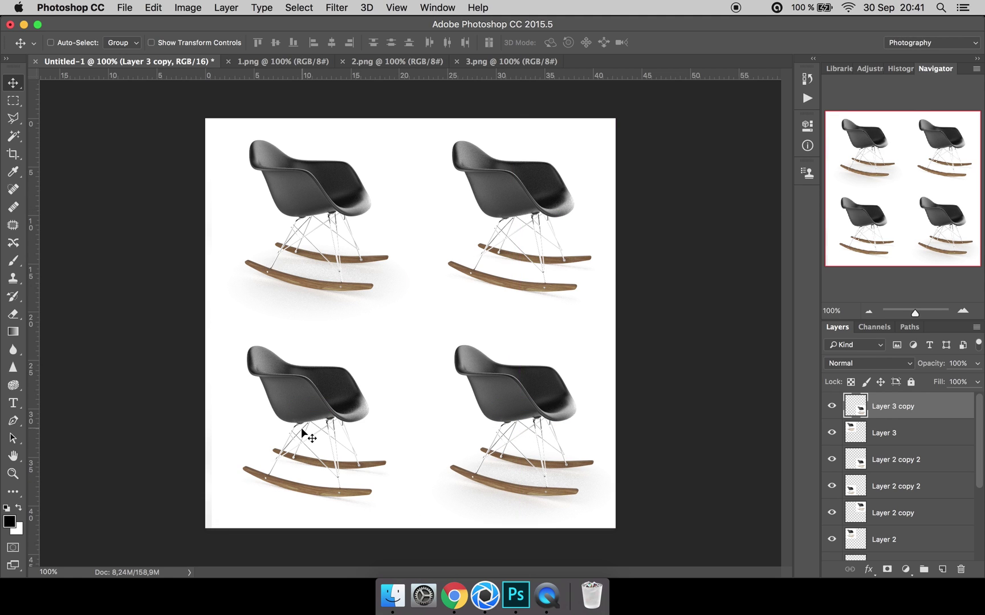